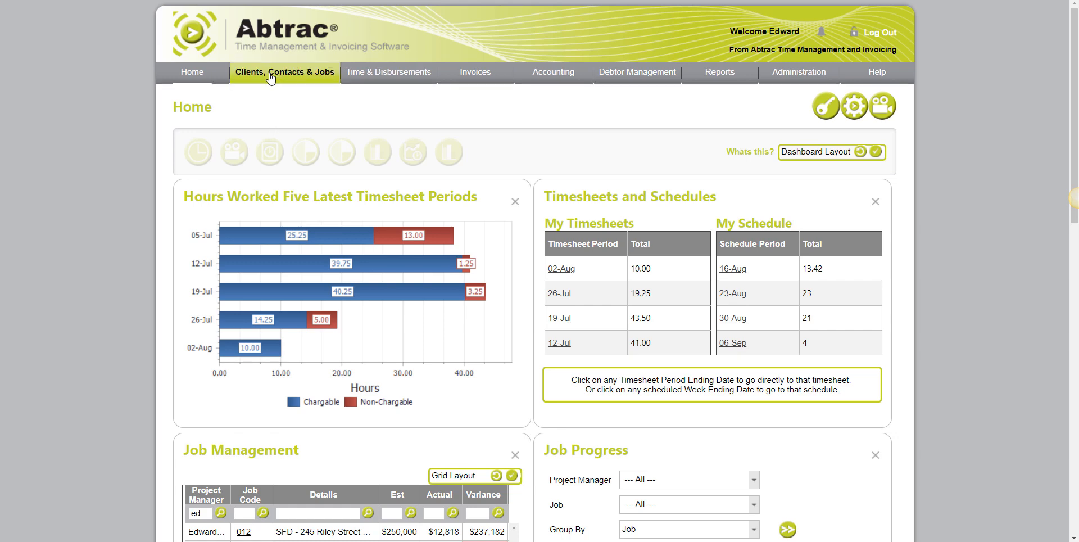
# Search clients and jobs for job code 2014 and open the task list of job 17-2014
pyautogui.moveTo(270, 77)
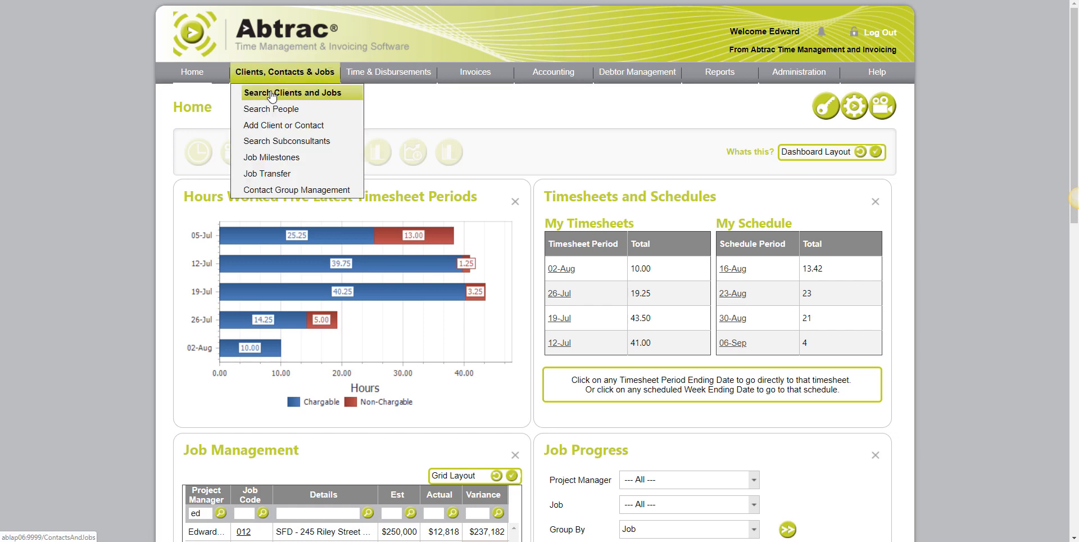
pyautogui.click(272, 93)
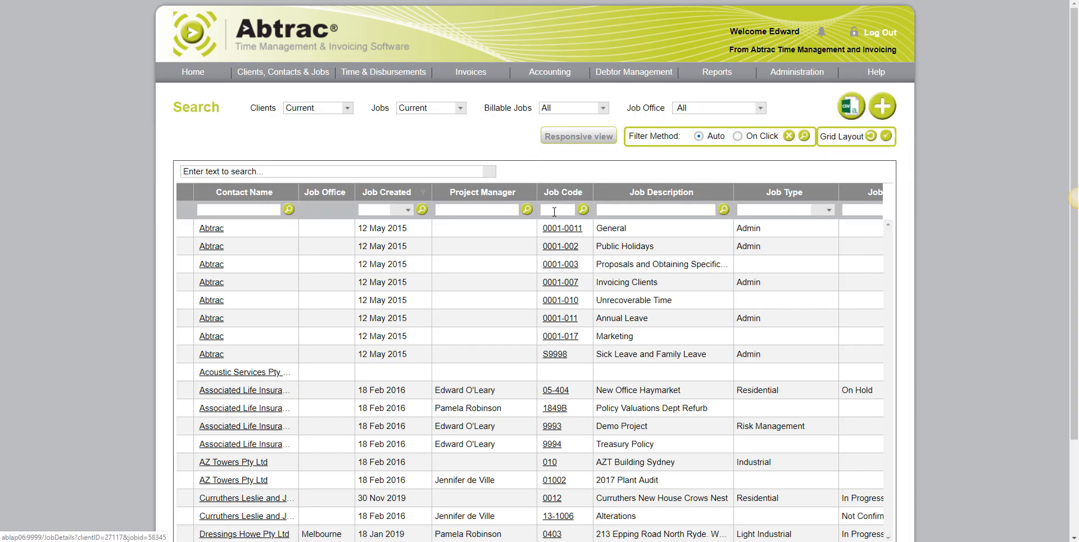
pyautogui.click(554, 211)
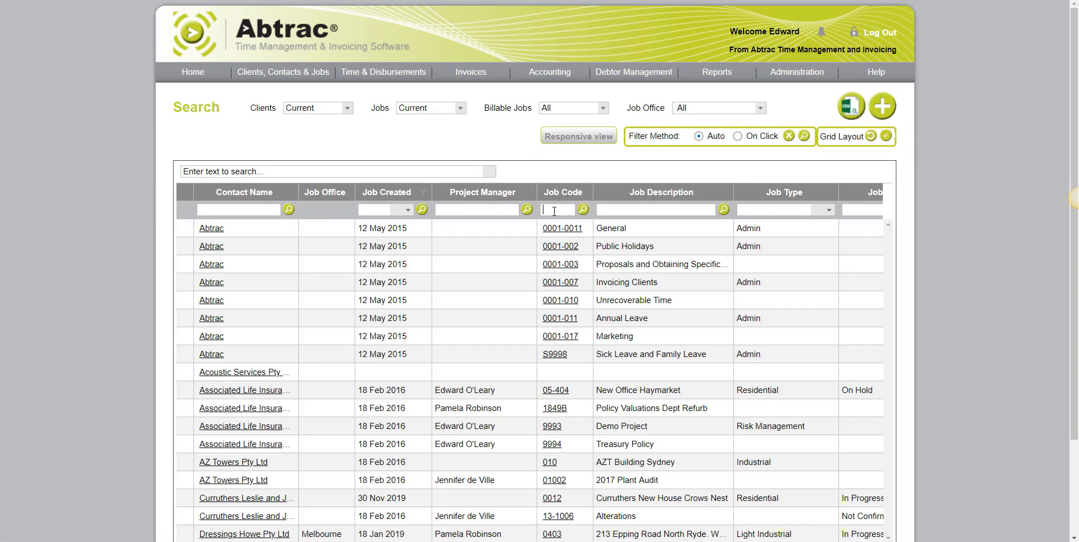
pyautogui.write('2014')
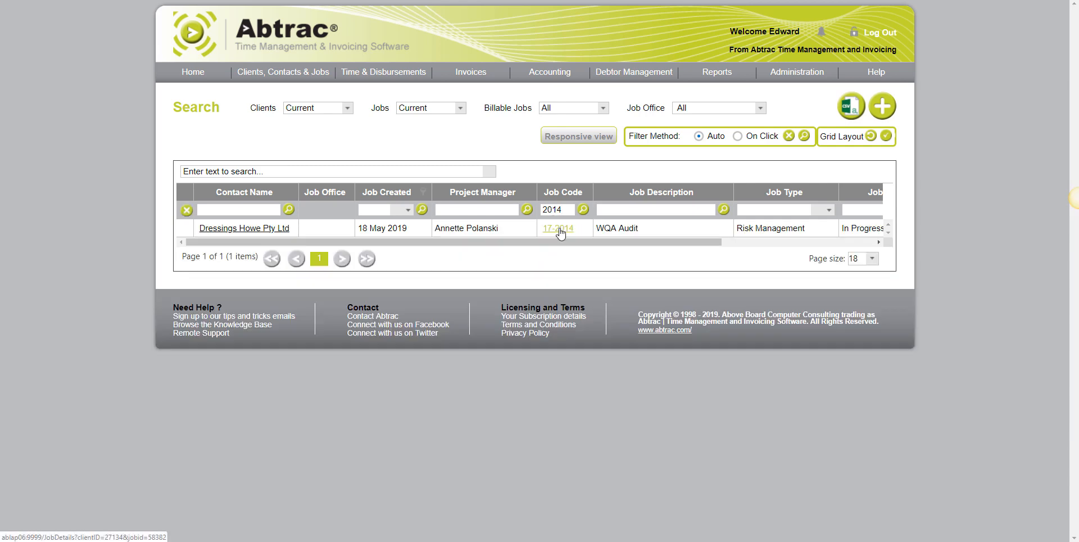
pyautogui.click(559, 232)
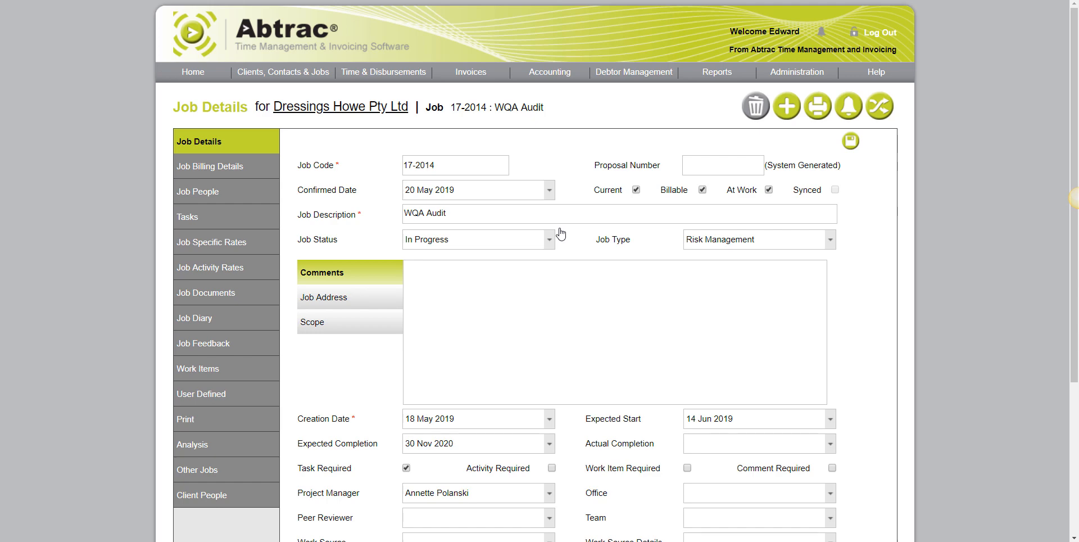
pyautogui.click(208, 225)
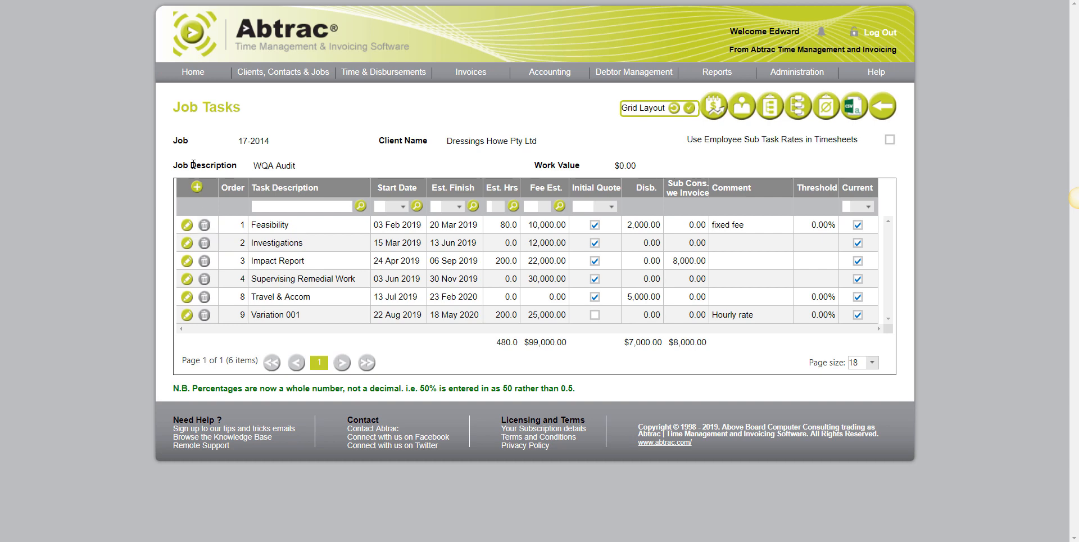
pyautogui.moveTo(174, 105)
pyautogui.mouseDown()
pyautogui.moveTo(246, 116)
pyautogui.moveTo(172, 108)
pyautogui.mouseUp()
# Choose job 01002 as the source for copying job tasks, and close the dialog without copying
pyautogui.click(798, 109)
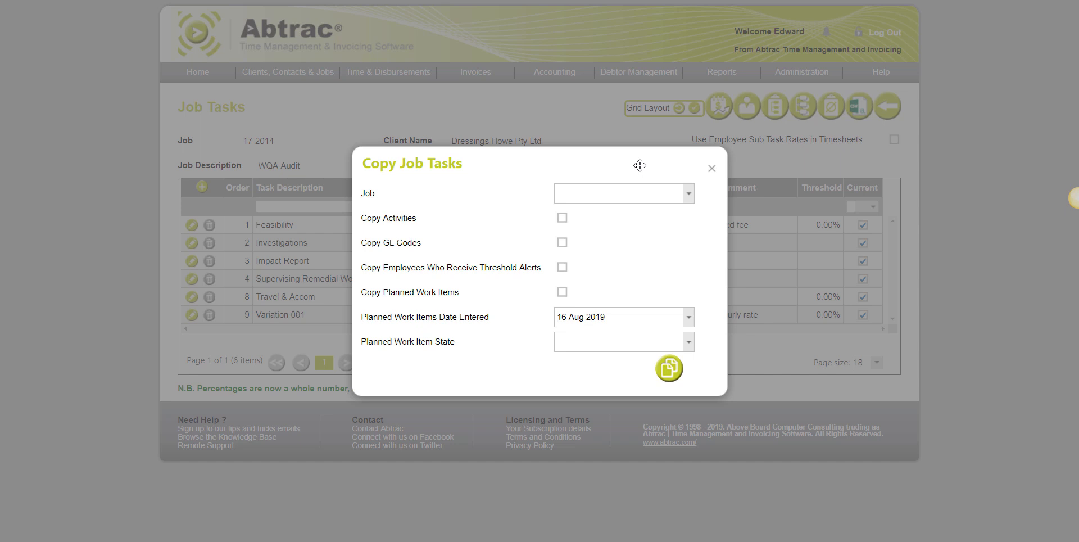
pyautogui.click(689, 195)
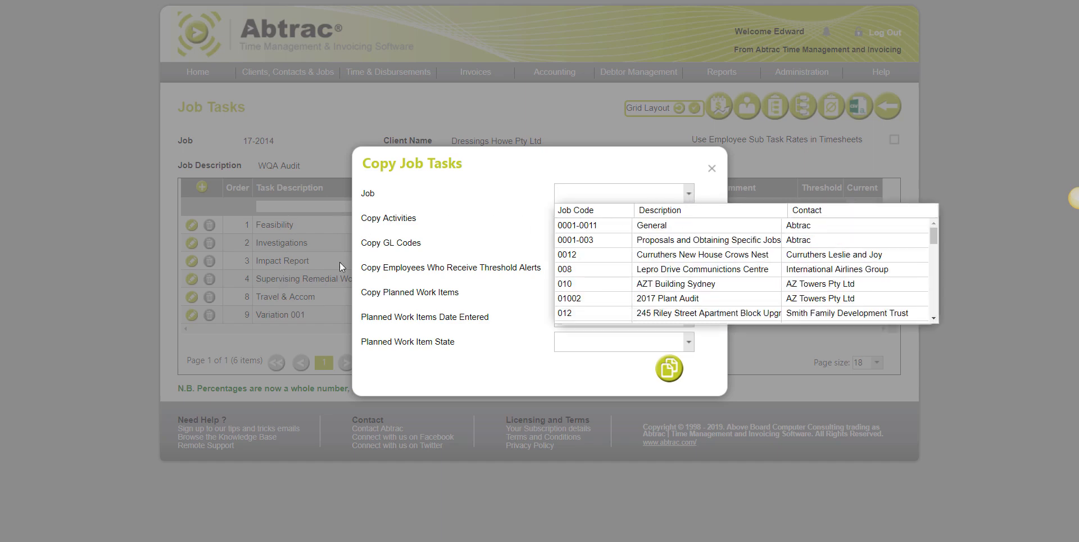
pyautogui.click(680, 299)
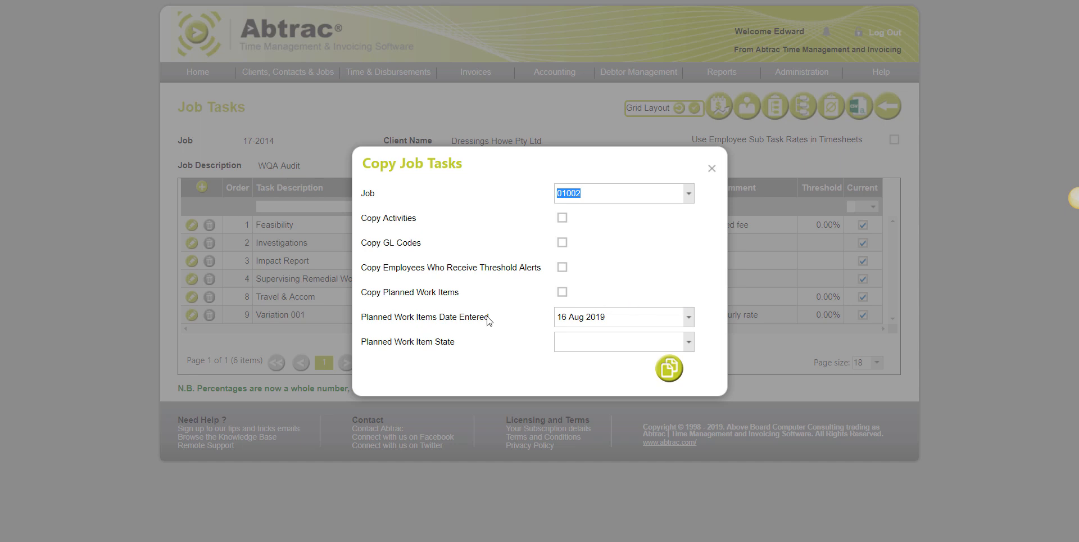
pyautogui.click(368, 292)
pyautogui.moveTo(369, 292); pyautogui.dragTo(465, 292)
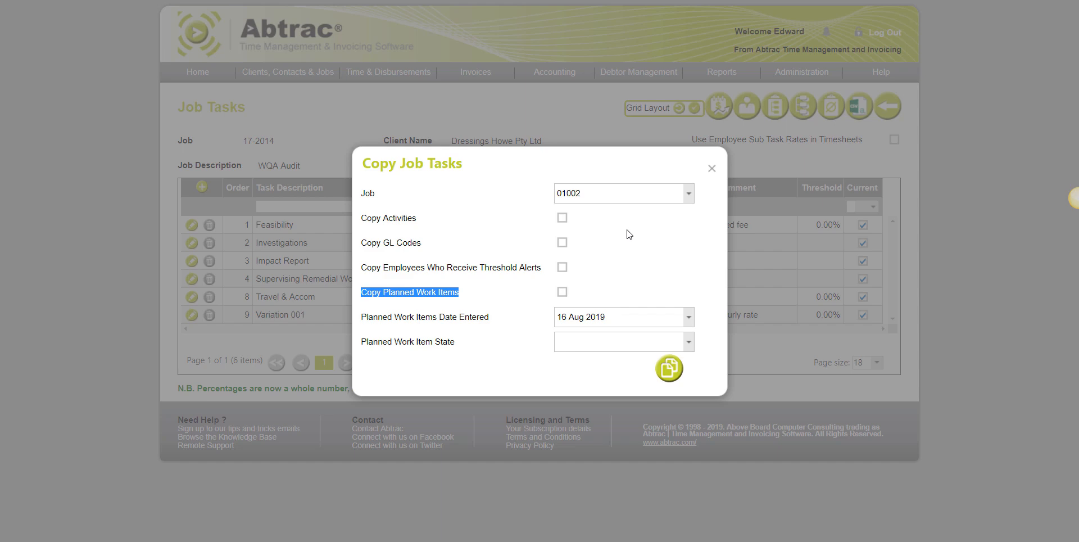
pyautogui.click(586, 191)
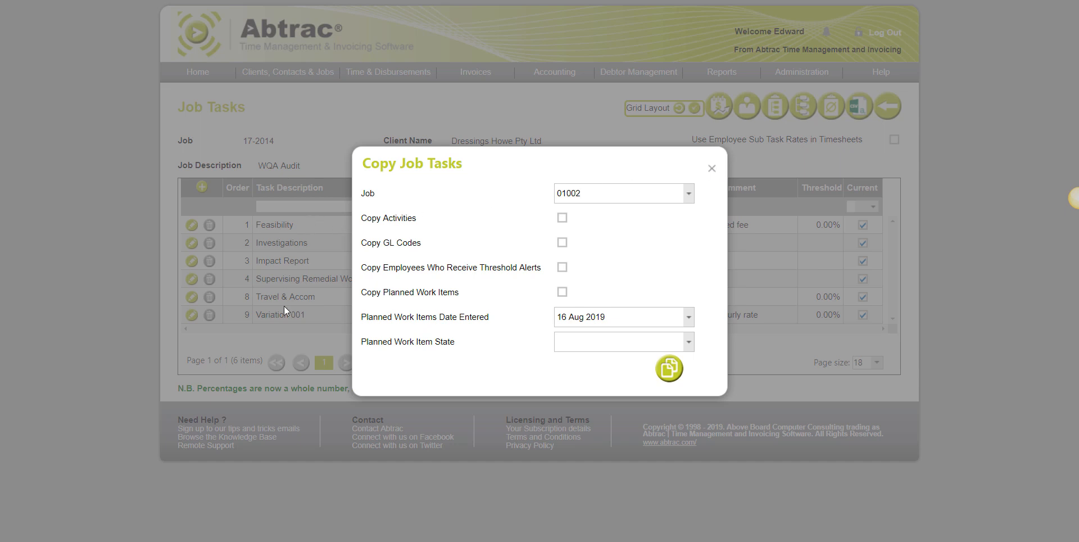
pyautogui.click(711, 170)
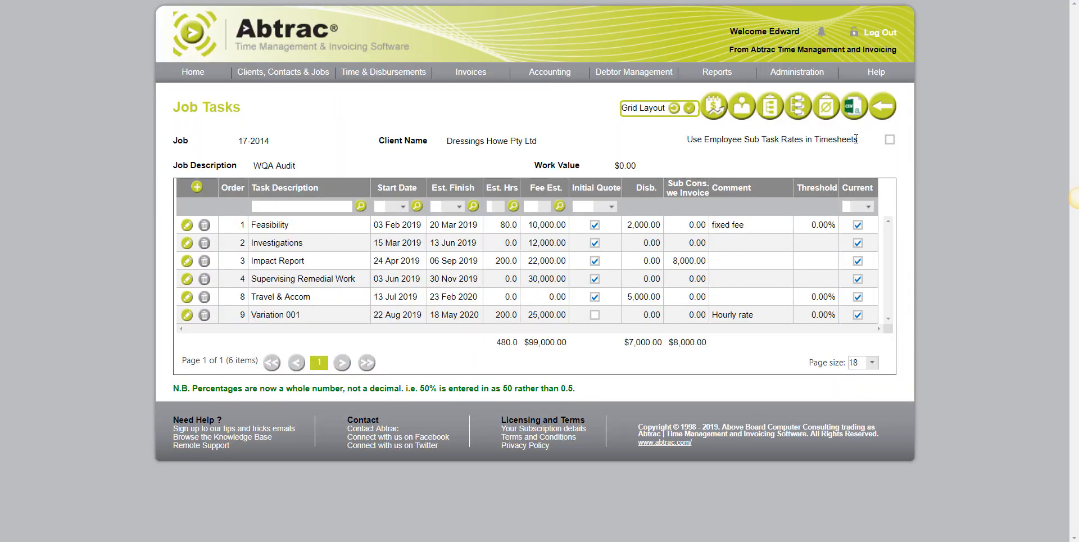
# Go from the job's tasks to its work items and open the details of work item 11
pyautogui.click(880, 109)
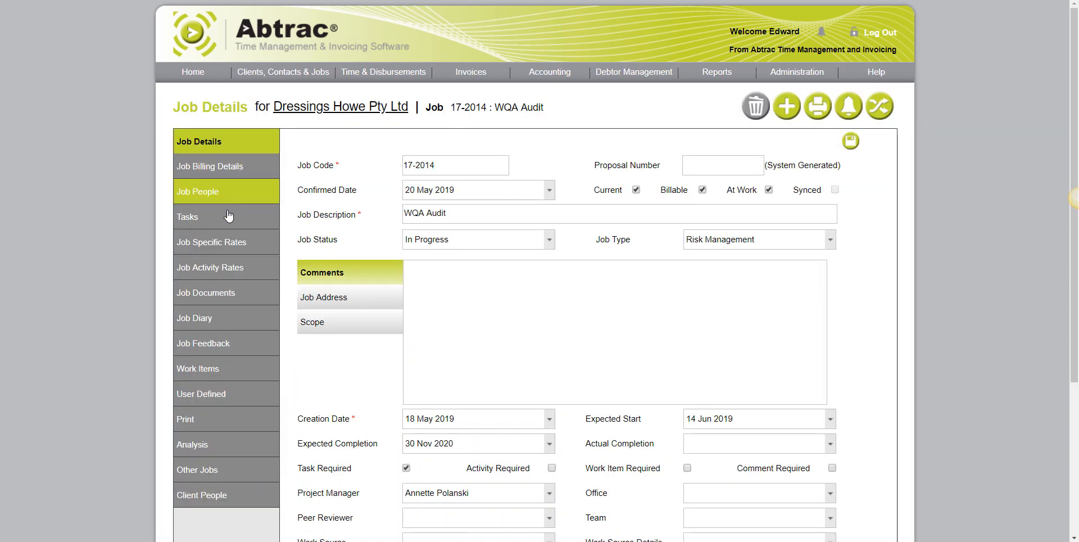
pyautogui.click(223, 370)
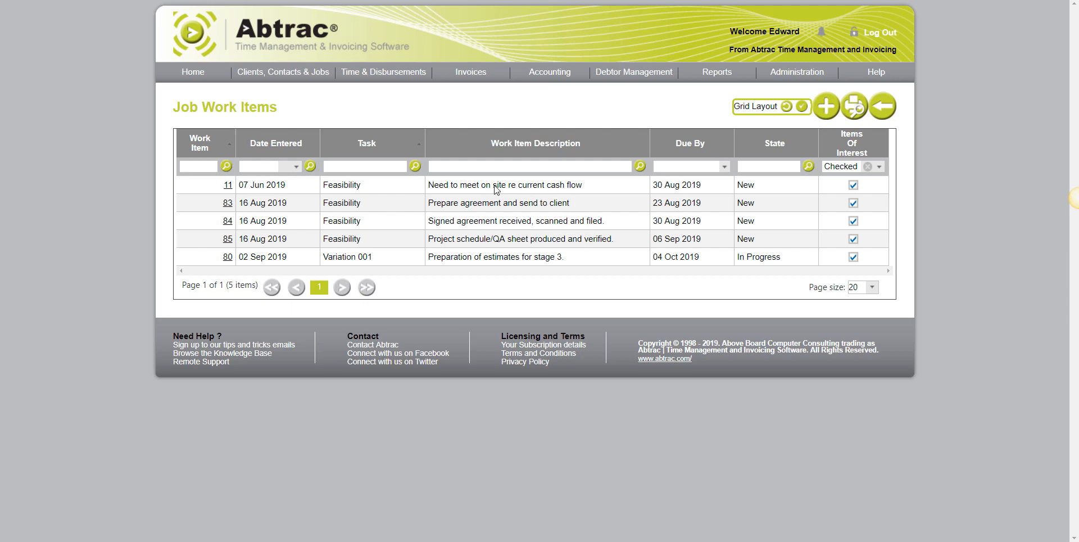
pyautogui.click(227, 189)
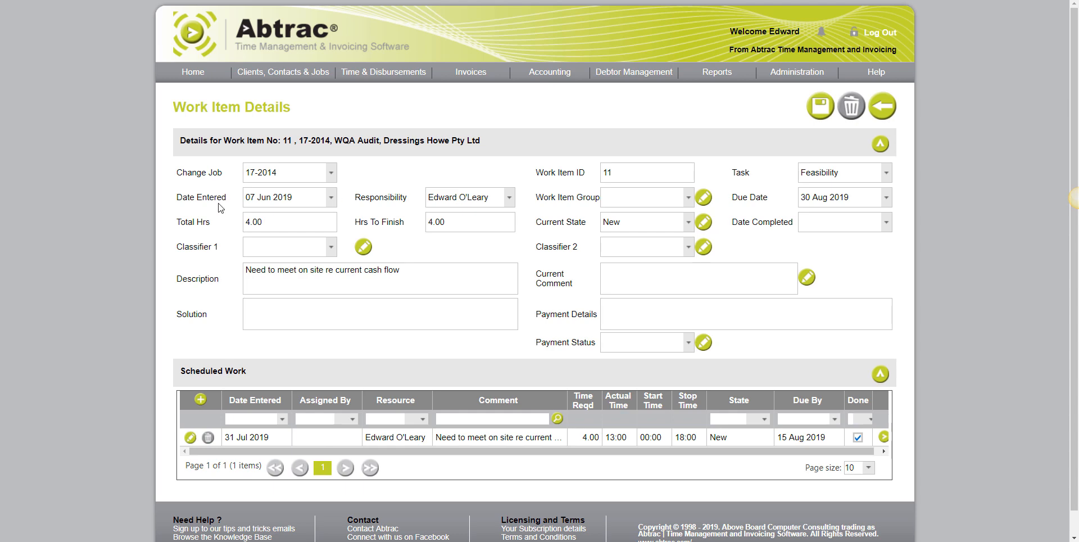
# Examine the work item's entered and due dates, responsibility, scheduled resource, total hours and hours to finish
pyautogui.moveTo(188, 195); pyautogui.dragTo(218, 198)
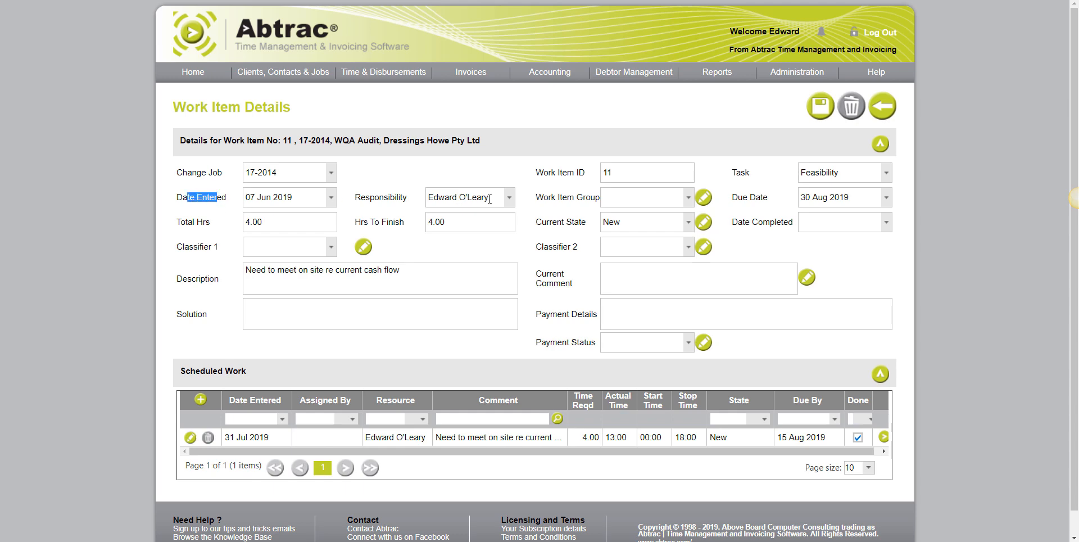
pyautogui.click(745, 197)
pyautogui.moveTo(738, 197); pyautogui.dragTo(755, 198)
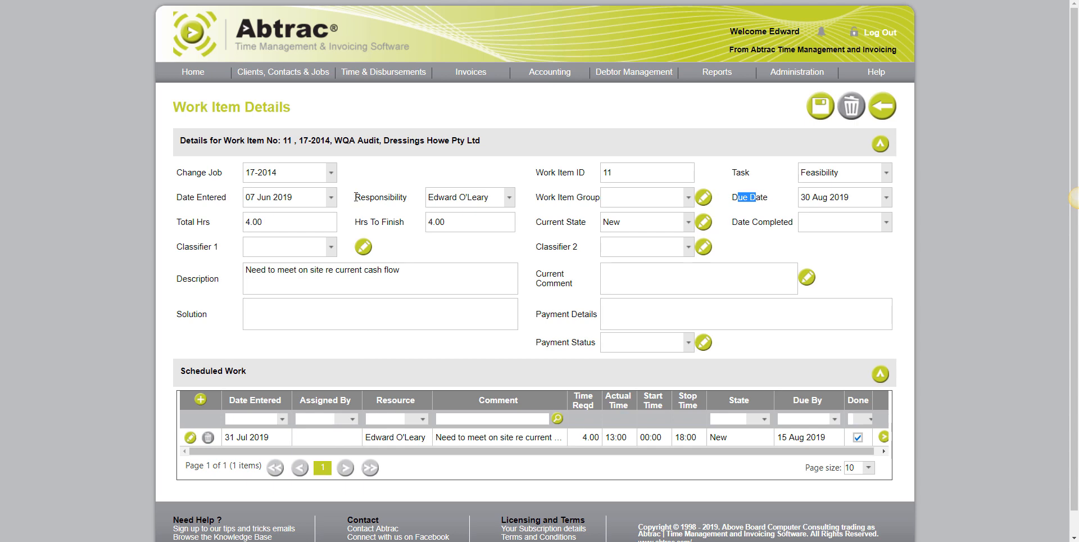
pyautogui.moveTo(355, 197); pyautogui.dragTo(409, 197)
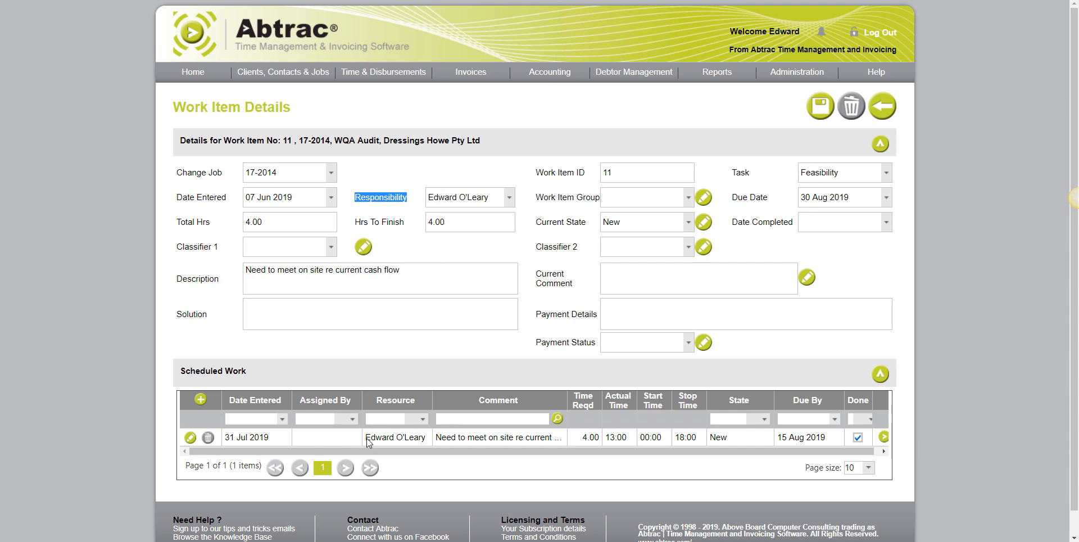
pyautogui.moveTo(368, 441); pyautogui.dragTo(423, 439)
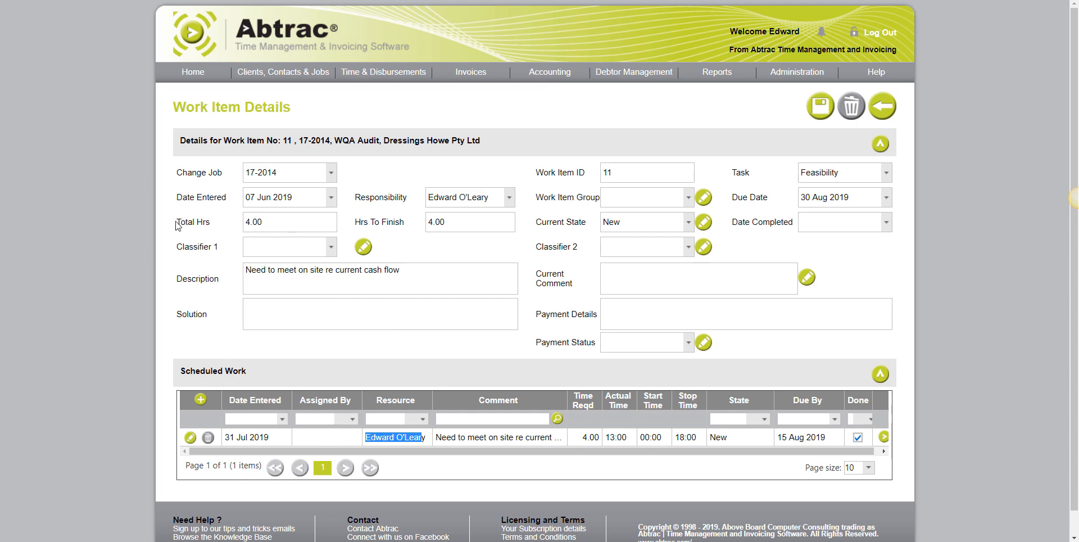
pyautogui.moveTo(176, 222); pyautogui.dragTo(208, 218)
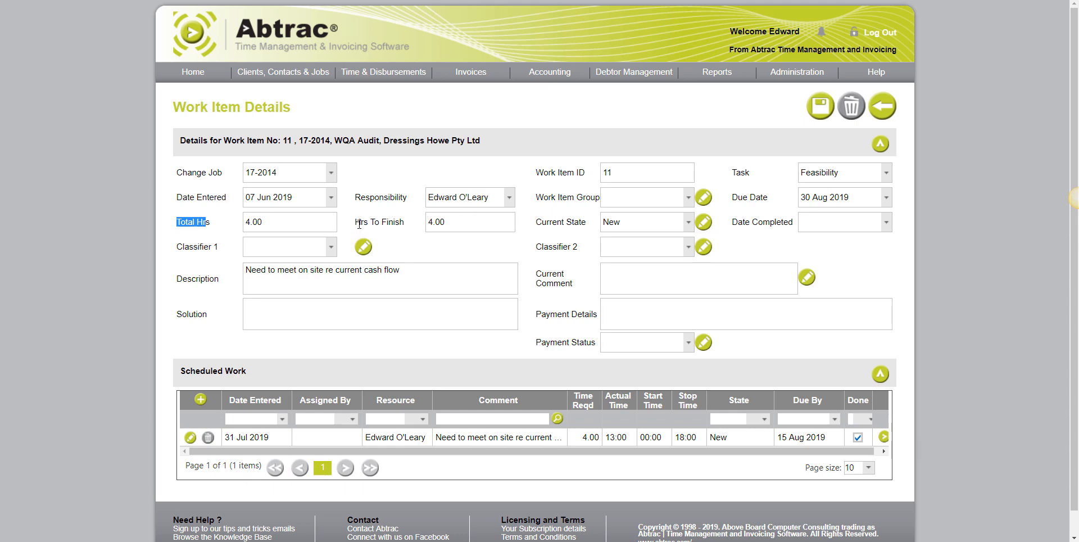
pyautogui.moveTo(356, 223); pyautogui.dragTo(407, 228)
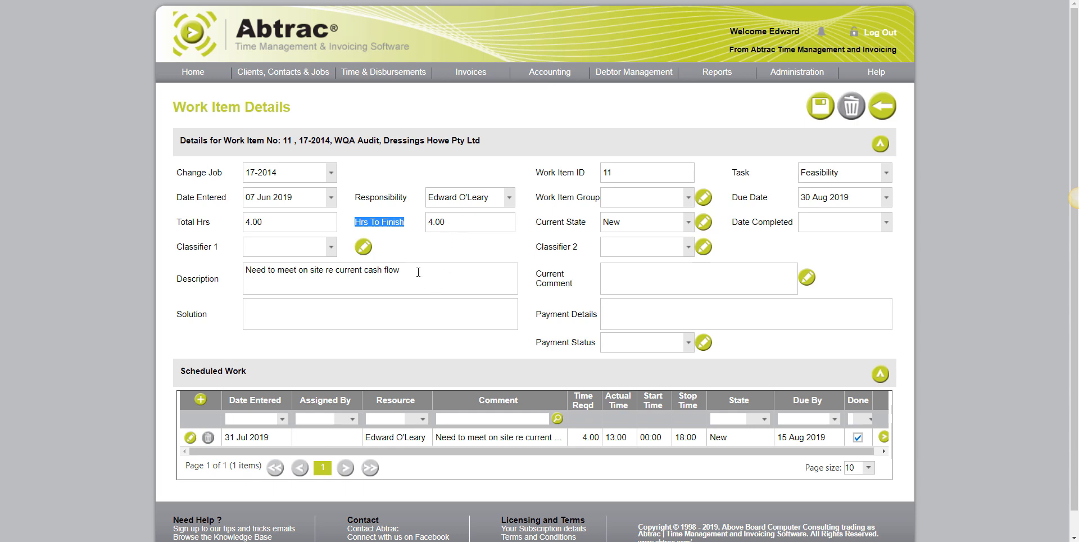
# View the work item's description in the enlarged editor and save it without changing the text
pyautogui.moveTo(418, 271); pyautogui.dragTo(239, 277)
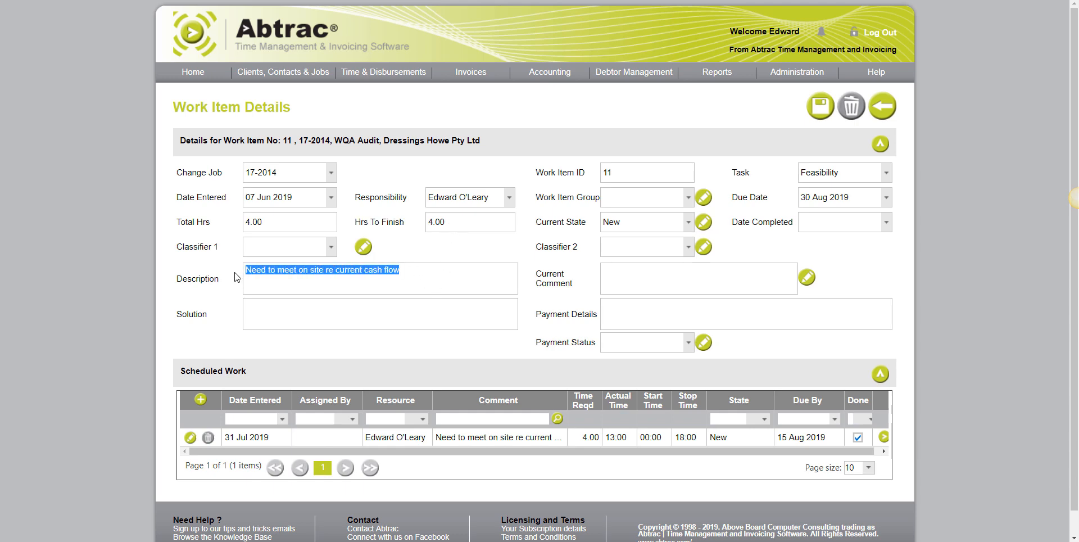
pyautogui.click(410, 278)
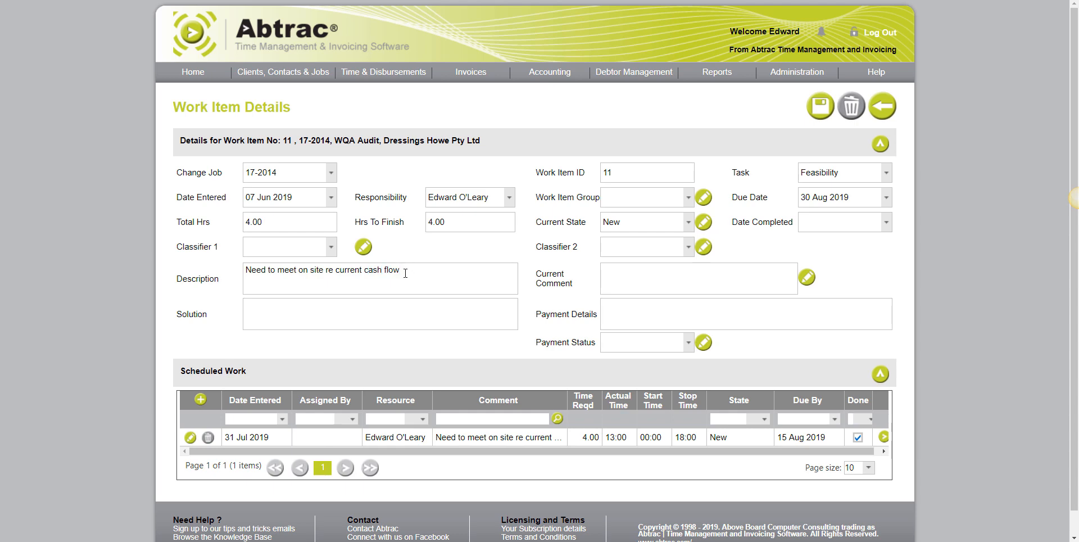
pyautogui.doubleClick(405, 269)
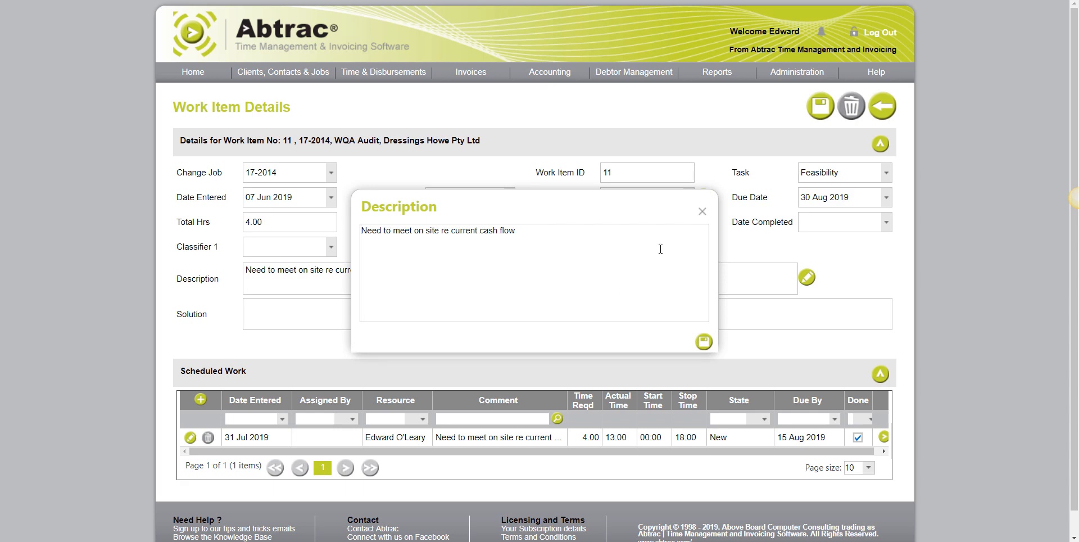
pyautogui.click(704, 341)
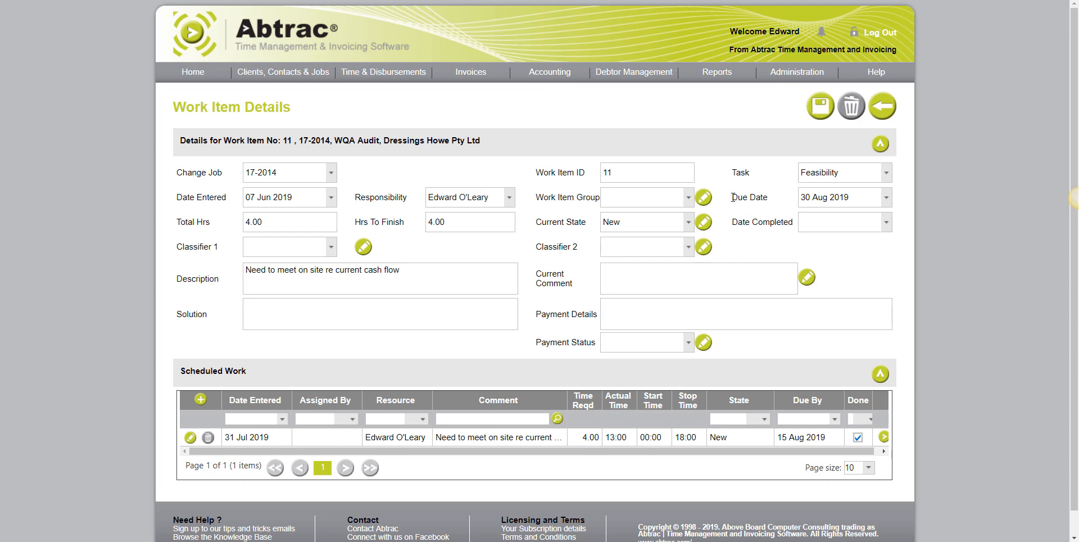
# Check the due date and current state fields, and review the available work item states and their Item Of Interest settings
pyautogui.moveTo(732, 197); pyautogui.dragTo(771, 202)
pyautogui.moveTo(538, 222); pyautogui.dragTo(586, 219)
pyautogui.click(538, 222)
pyautogui.click(802, 77)
pyautogui.moveTo(808, 99)
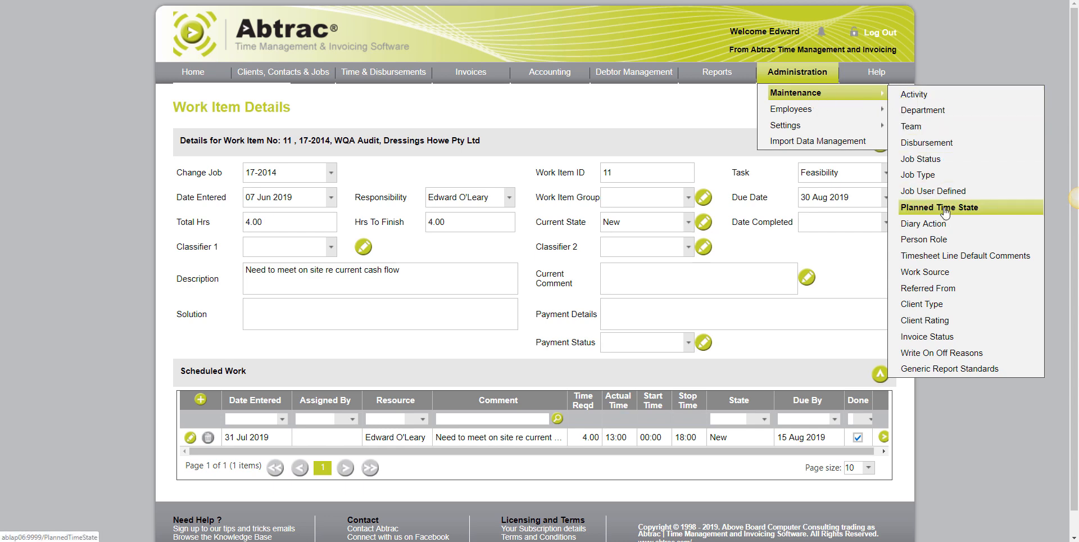
pyautogui.click(703, 224)
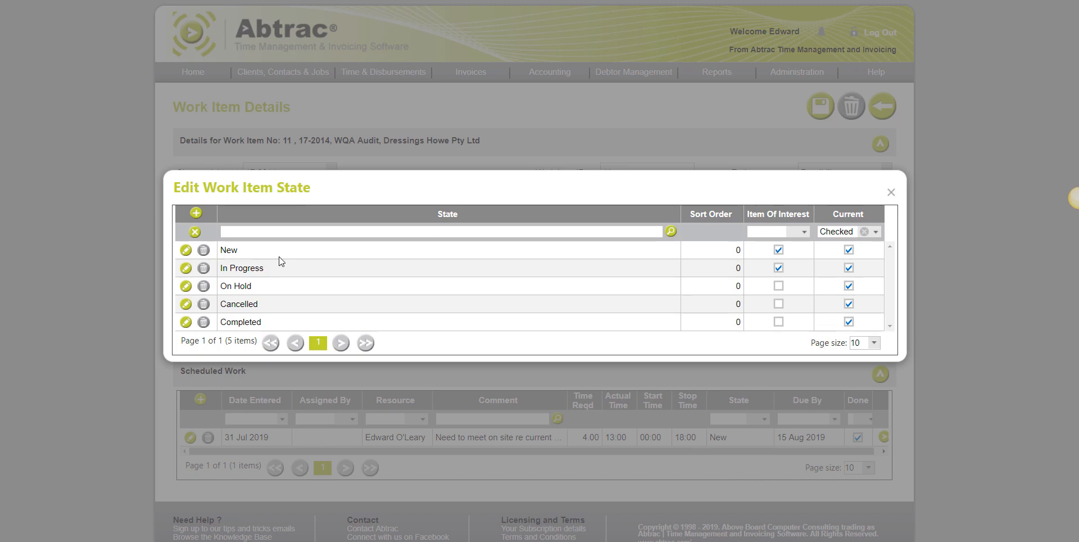
pyautogui.click(891, 193)
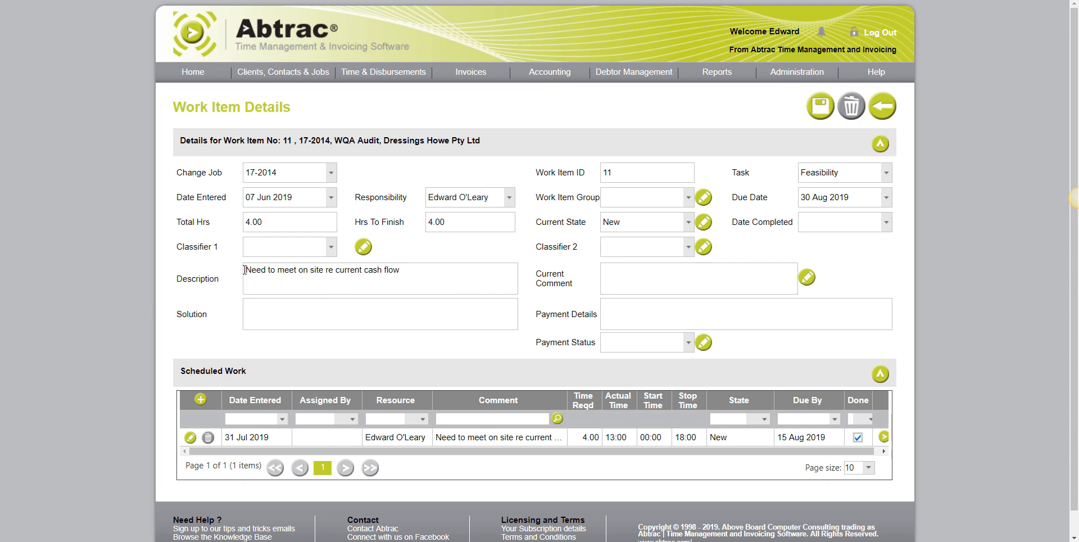
# Try a current comment with a first name and the date 15/8/2019, and start a blank Work Item Diary entry without saving
pyautogui.moveTo(244, 270); pyautogui.dragTo(422, 275)
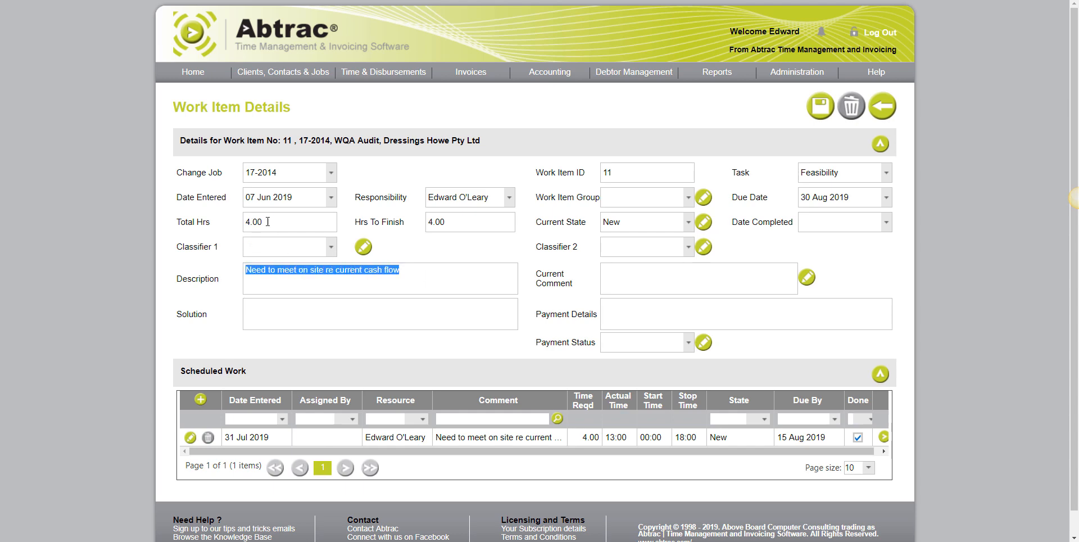
pyautogui.click(248, 309)
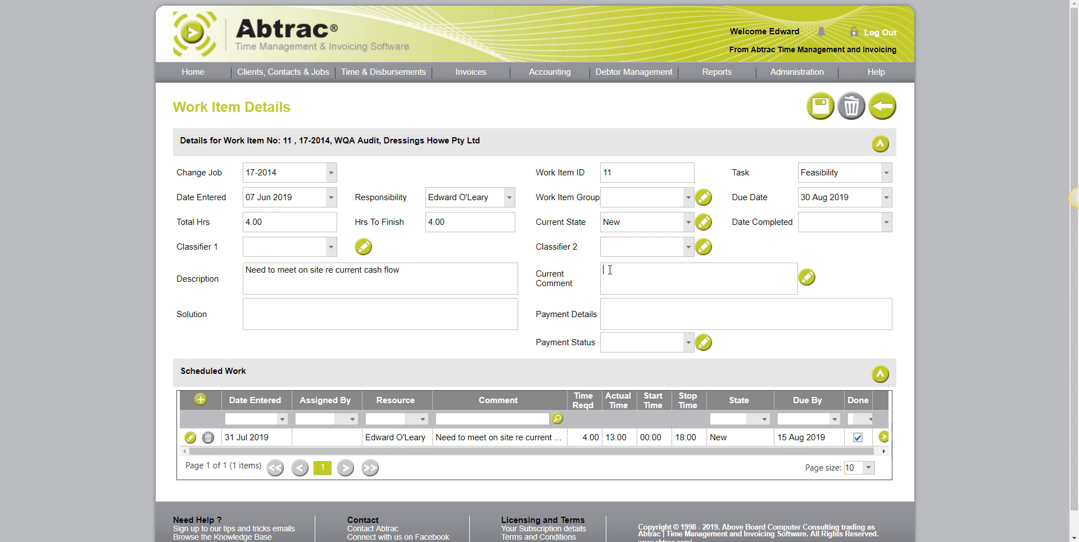
pyautogui.write('Ed 15/8/2019')
pyautogui.click(808, 278)
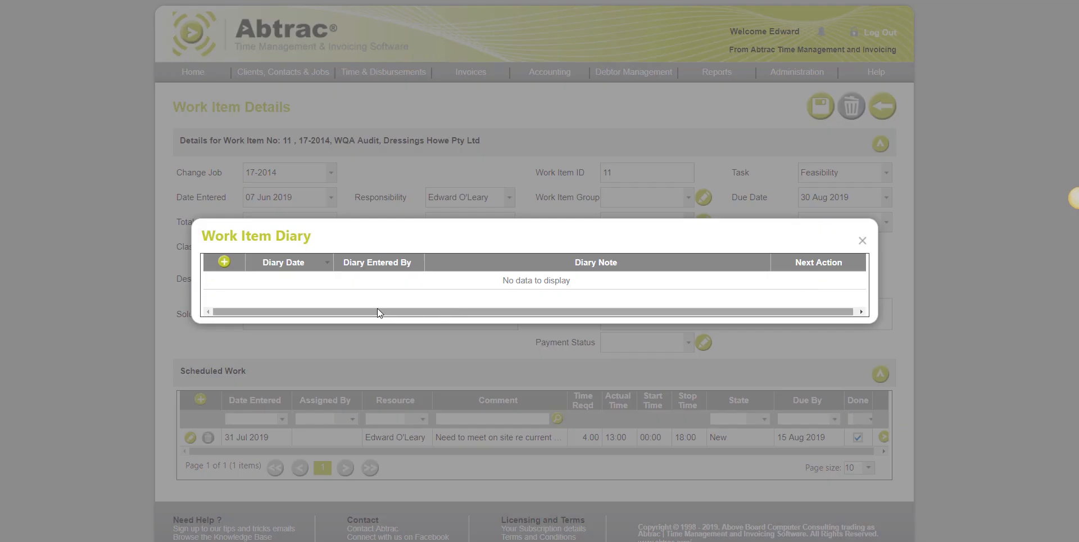
pyautogui.click(224, 262)
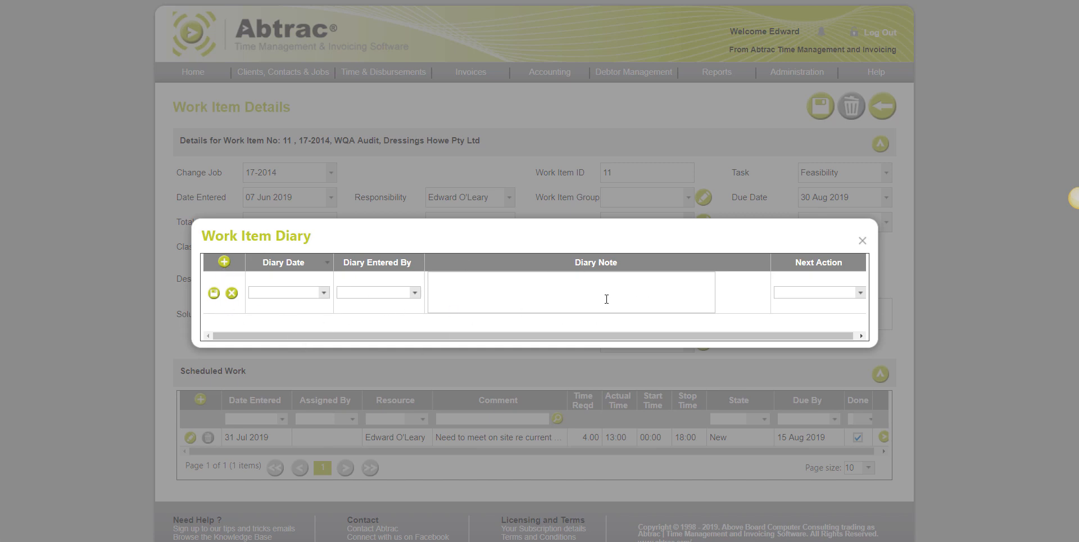
pyautogui.click(862, 242)
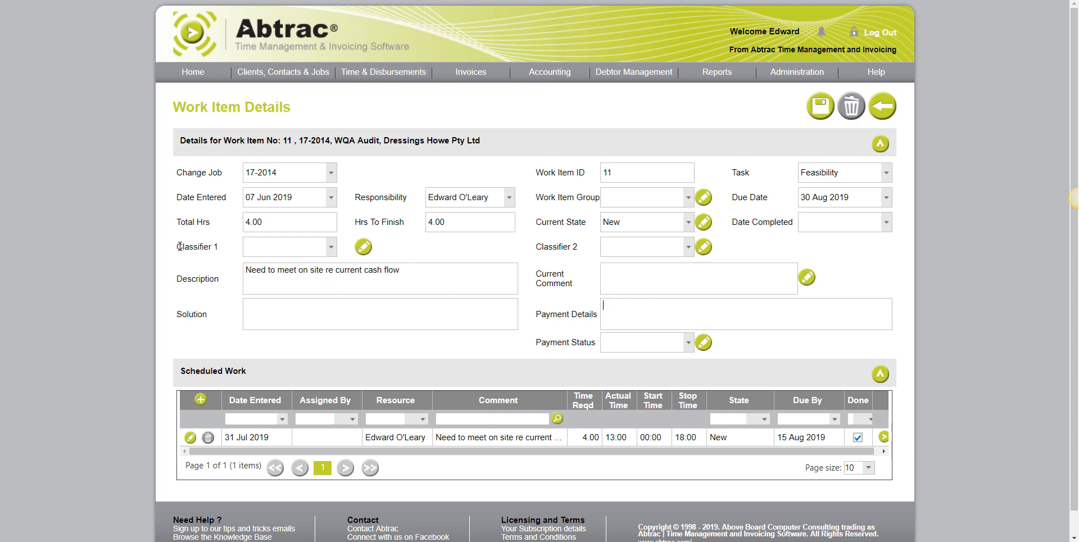
# Review the Classifier 1 and Classifier 2 fields of the work item
pyautogui.moveTo(178, 246); pyautogui.dragTo(224, 251)
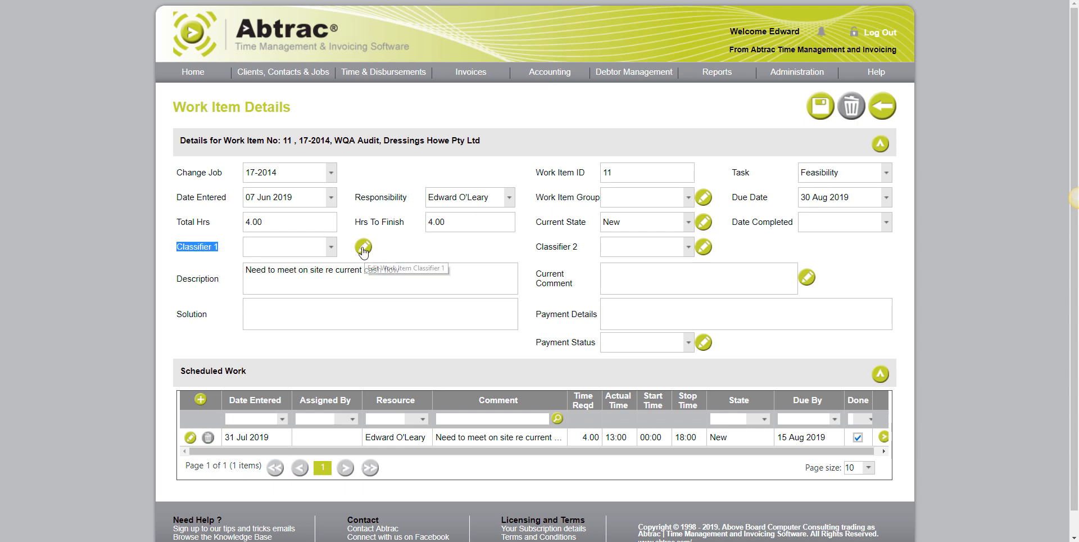
pyautogui.moveTo(537, 246); pyautogui.dragTo(584, 254)
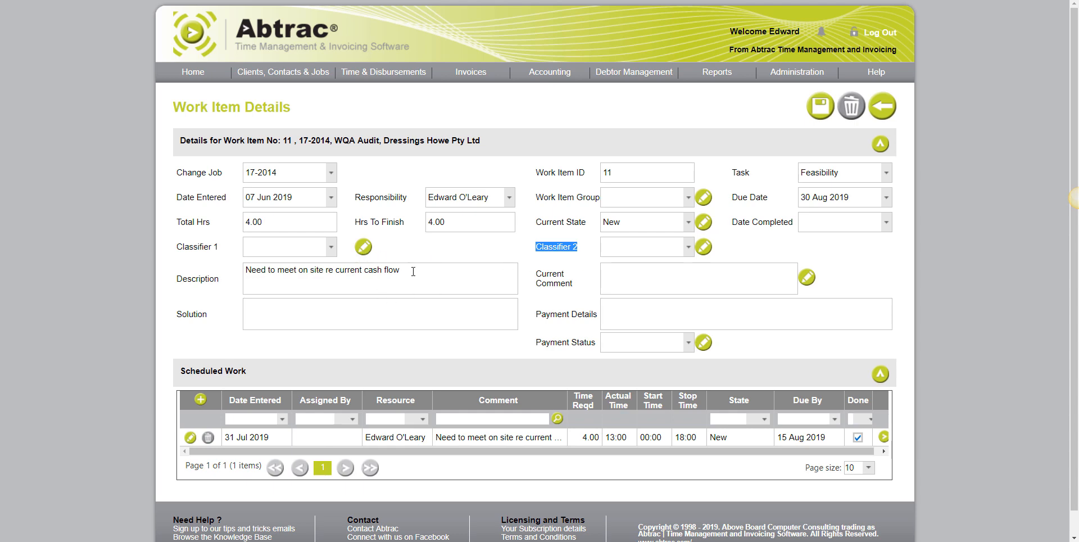
# Review the description and Work Item Group fields, and return to the job's work item list
pyautogui.click(246, 269)
pyautogui.moveTo(537, 196); pyautogui.dragTo(591, 197)
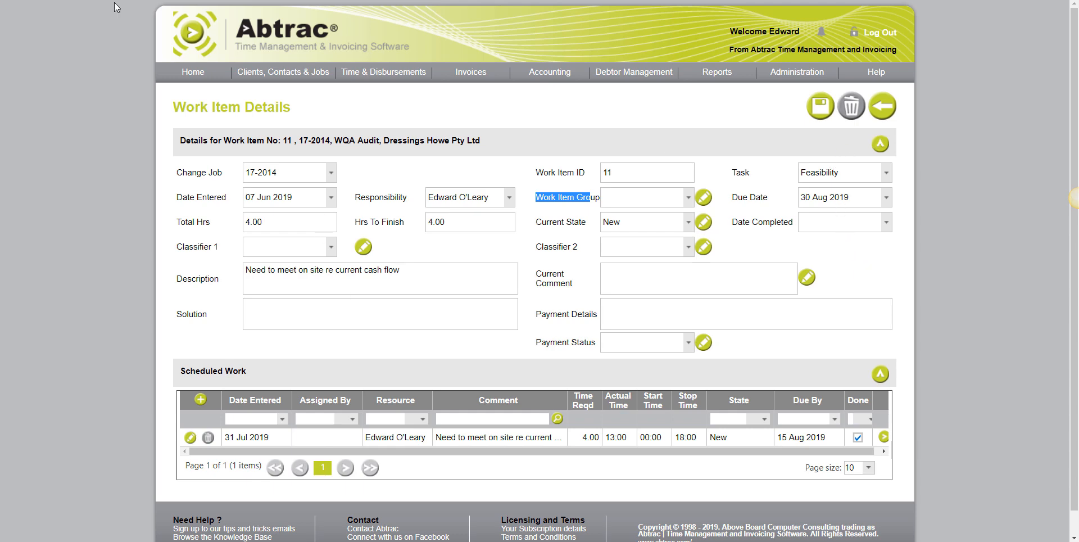
pyautogui.click(11, 0)
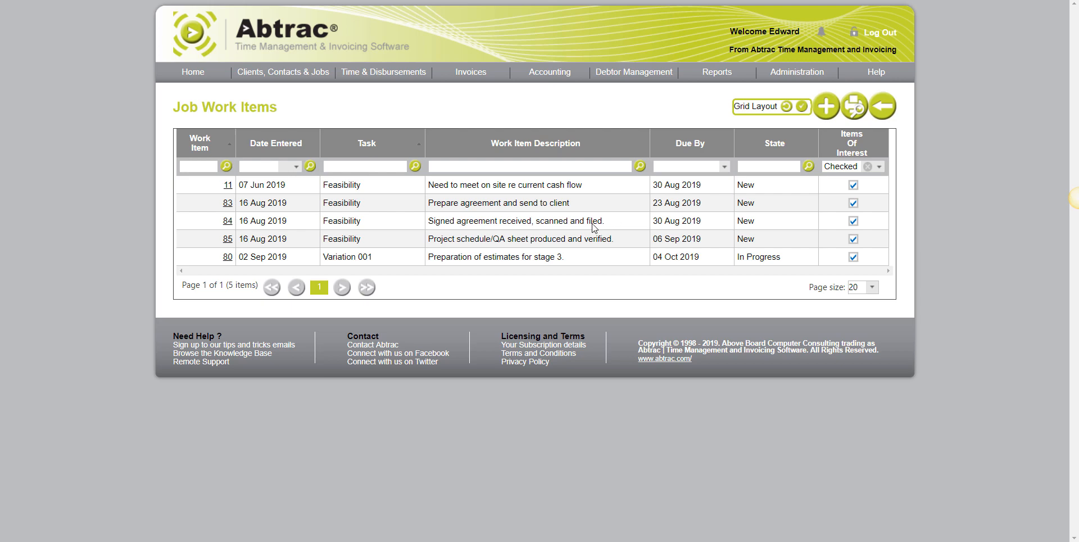
# Open Bulk Manage Items of Interest and filter the Responsibility column by the employee with code Ed
pyautogui.click(375, 75)
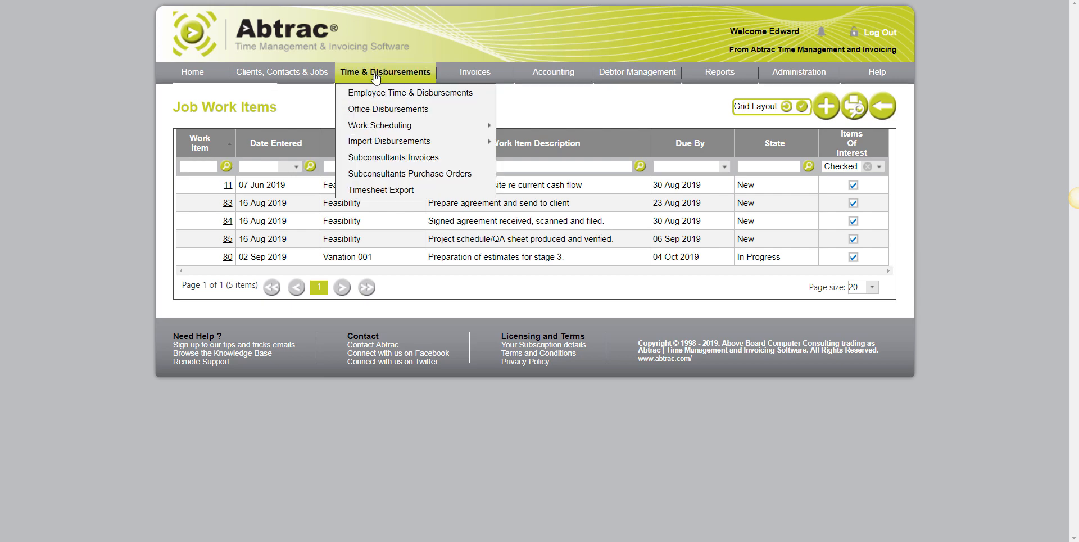
pyautogui.moveTo(389, 126)
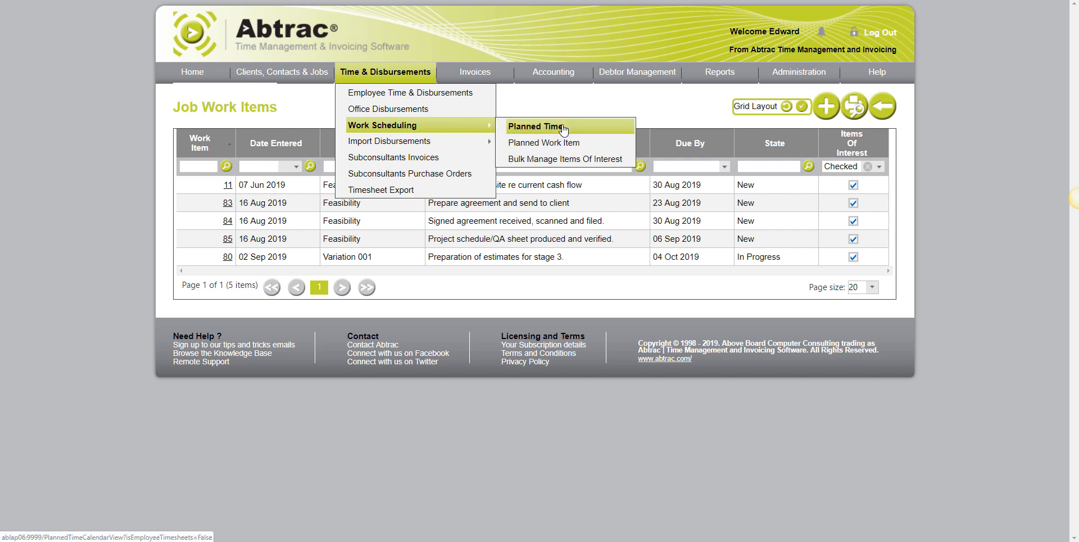
pyautogui.click(571, 159)
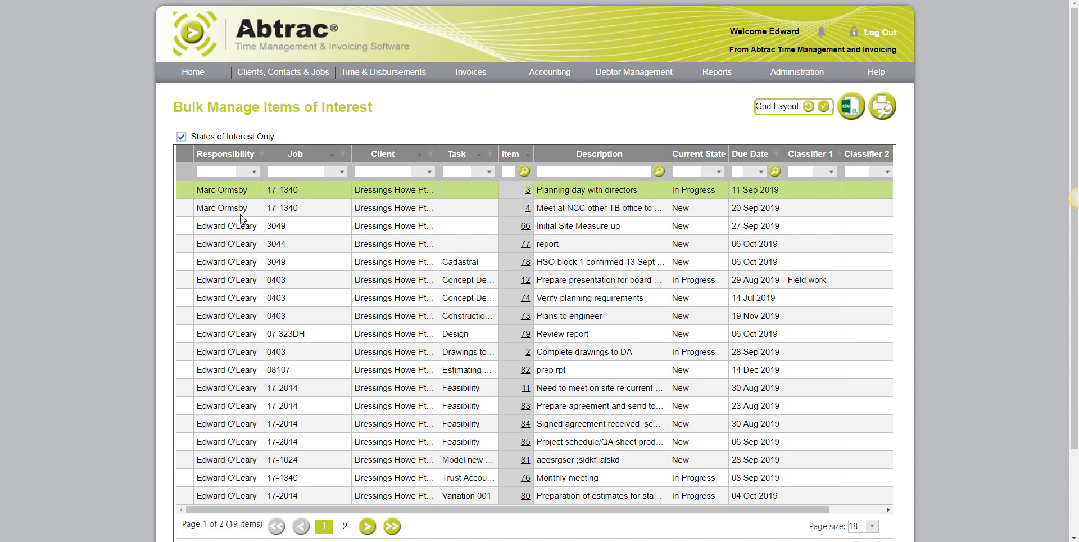
pyautogui.click(220, 172)
pyautogui.write('Ed')
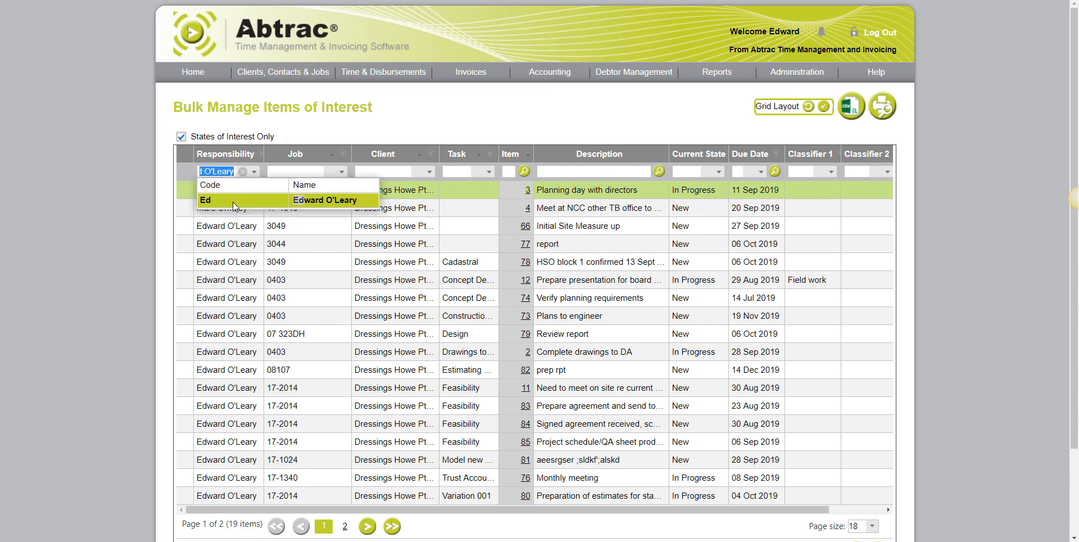
pyautogui.click(233, 200)
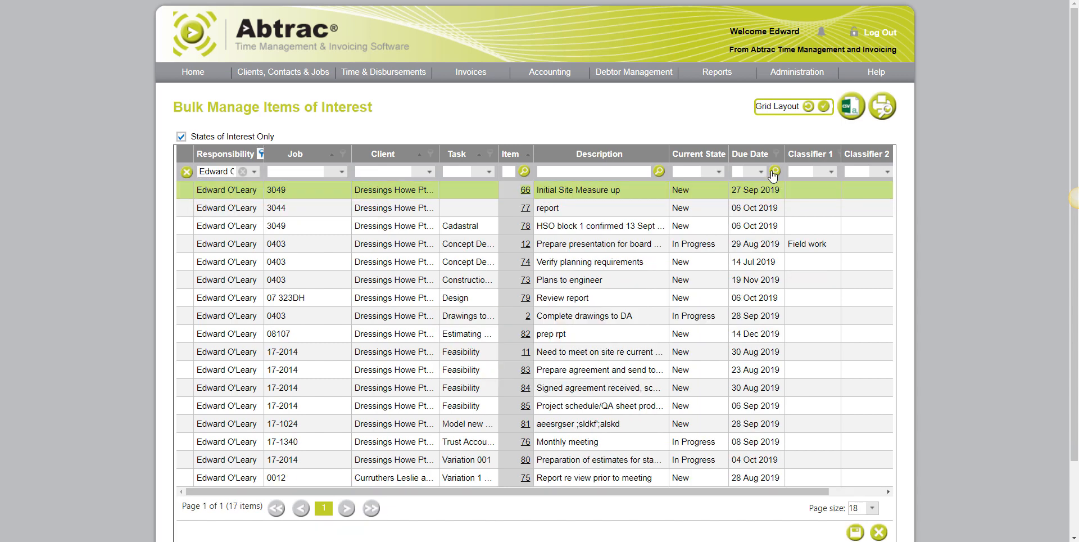
# Filter the work items to due dates less than or equal to 30 August 2019
pyautogui.click(775, 172)
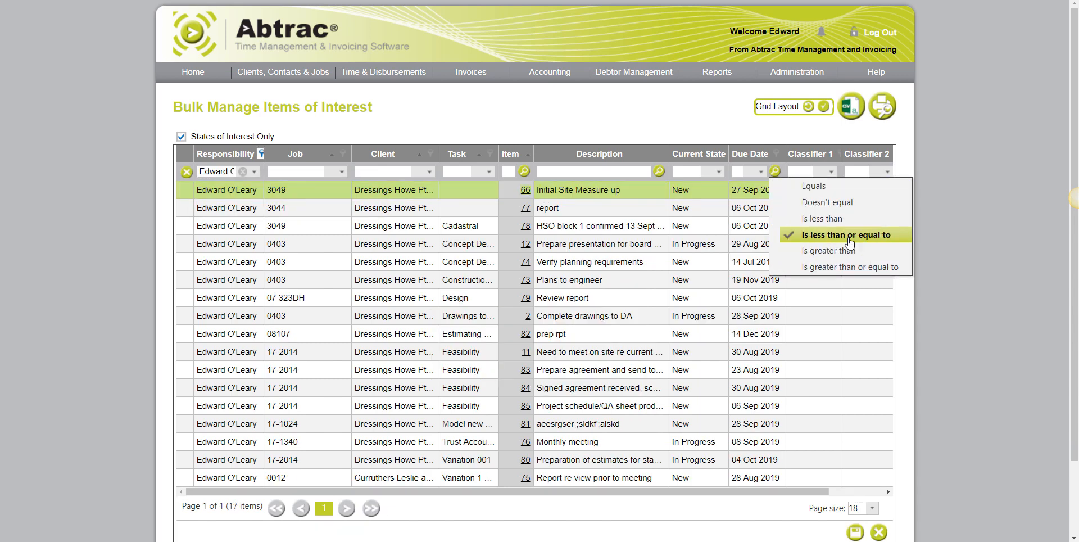
pyautogui.click(850, 239)
pyautogui.click(762, 172)
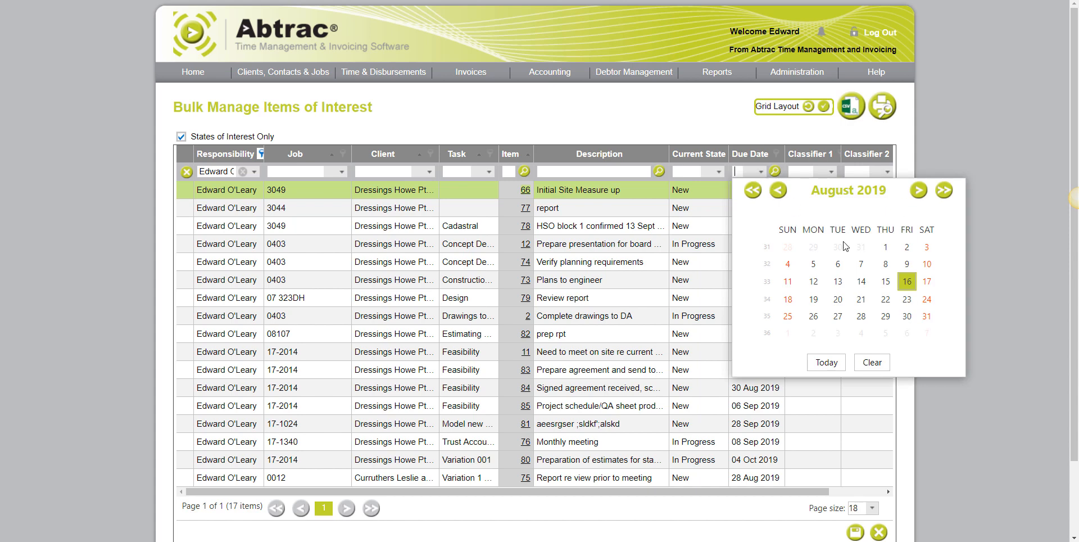
pyautogui.click(906, 316)
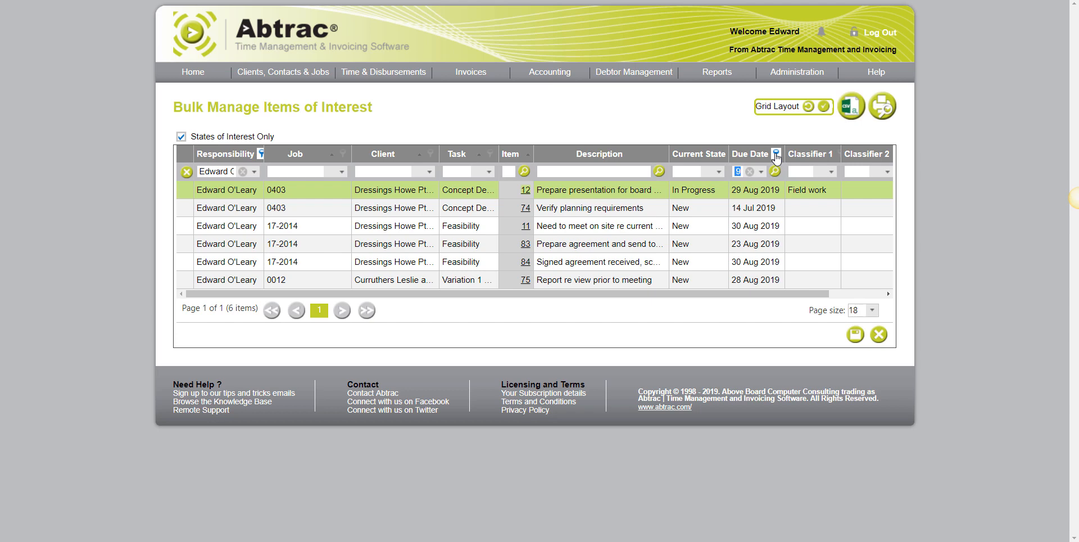
pyautogui.write('30')
# Review the header filter options for Due Date and Responsibility, and cancel without changing them
pyautogui.click(776, 155)
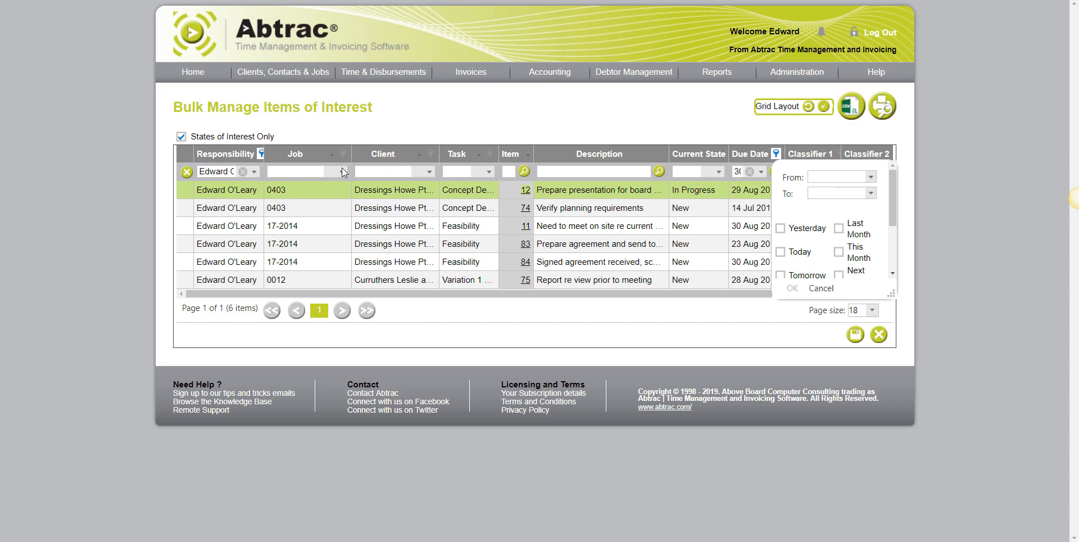
pyautogui.click(260, 155)
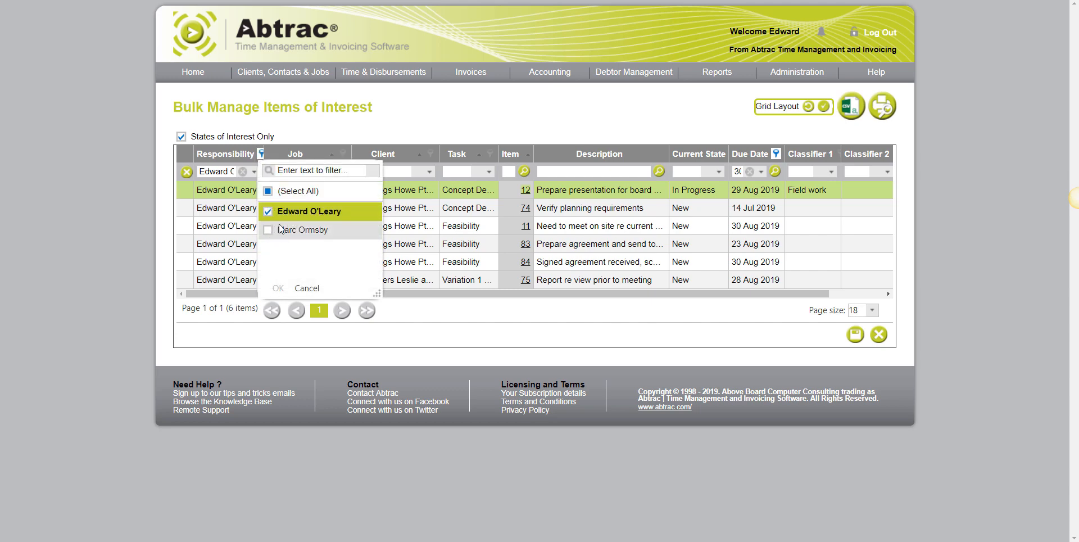
pyautogui.click(307, 288)
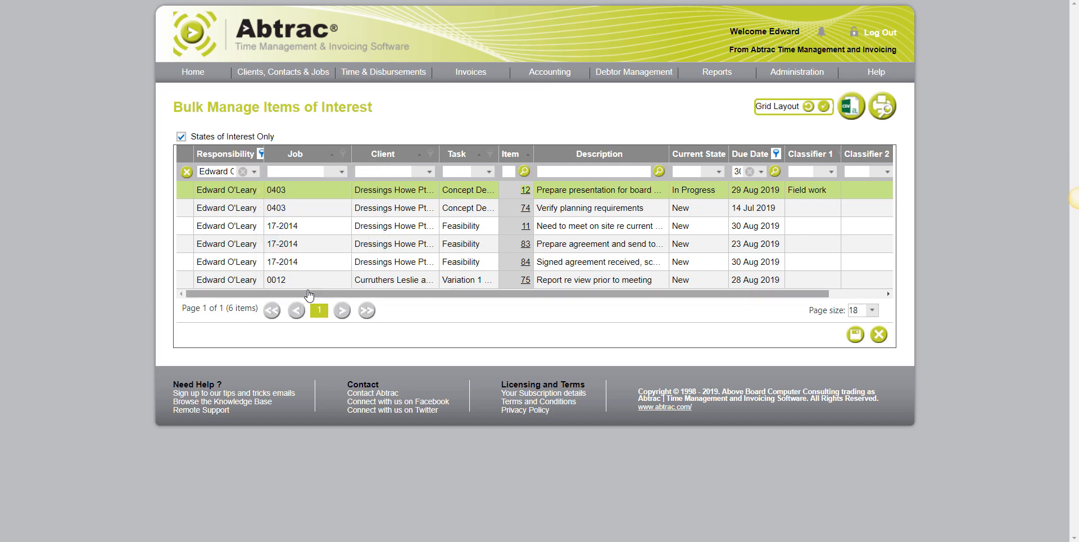
# Open the details of work item 11 for job 17-2014 from the filtered list
pyautogui.click(526, 228)
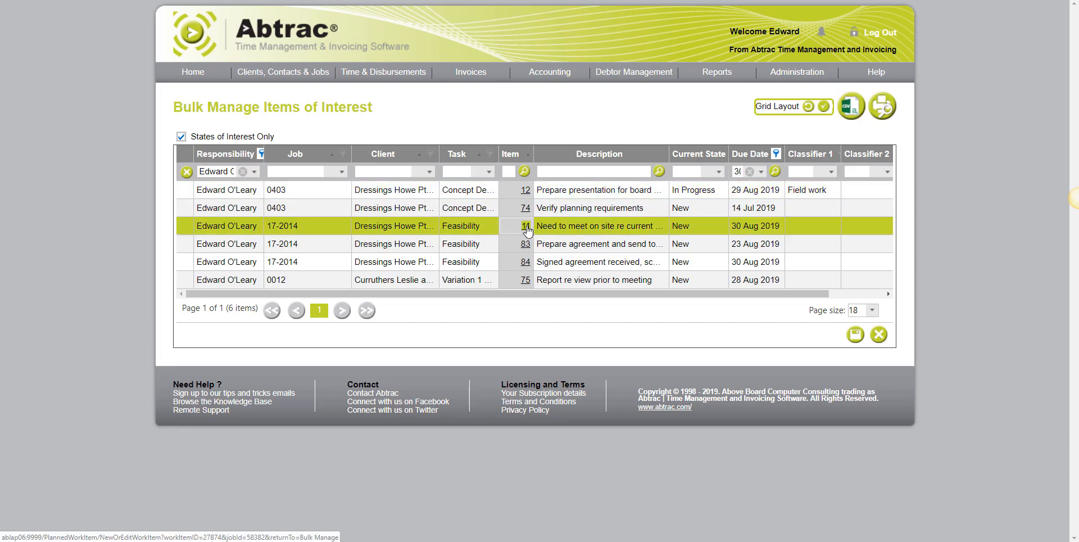
pyautogui.click(526, 227)
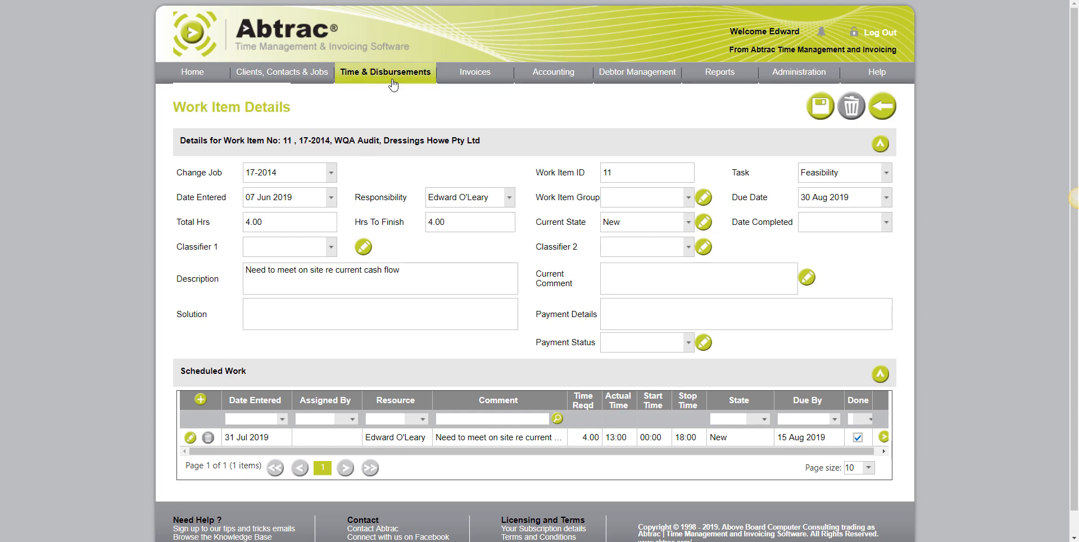
# View the Planned Time schedule and the options for the on-site cash flow meeting, and return to Bulk Manage Items of Interest
pyautogui.moveTo(394, 80)
pyautogui.moveTo(387, 127)
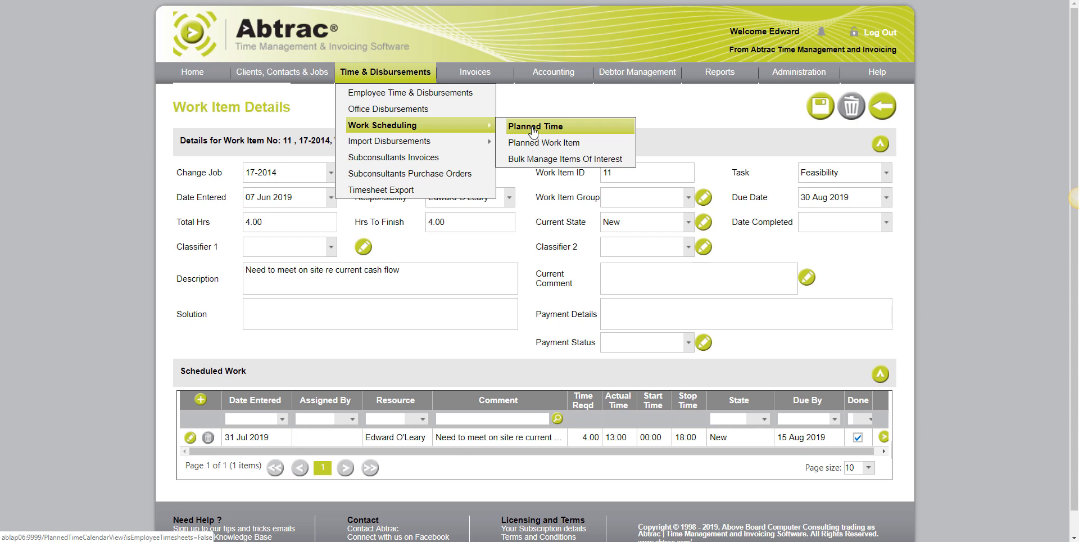
pyautogui.click(533, 132)
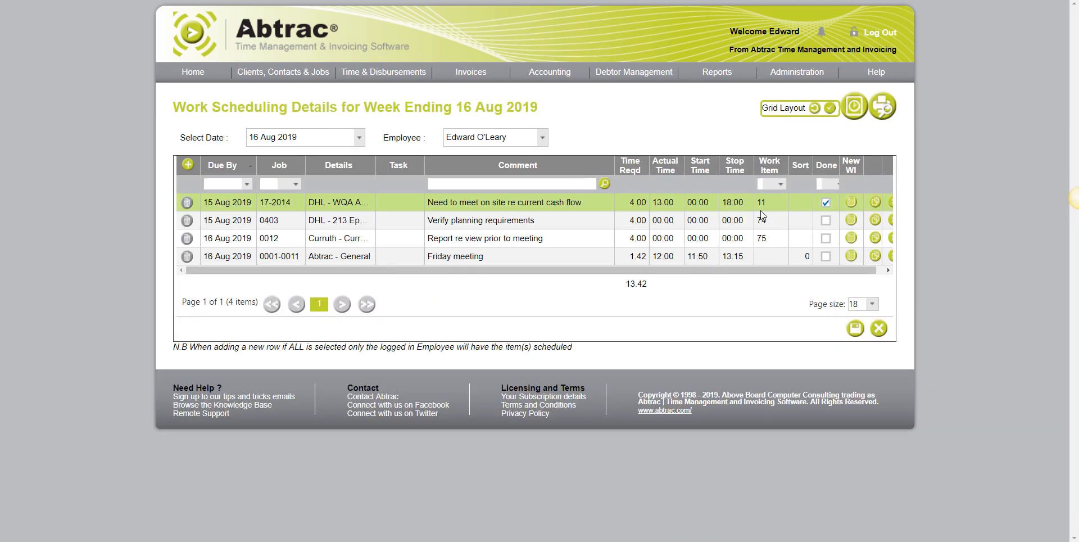
pyautogui.rightClick(471, 208)
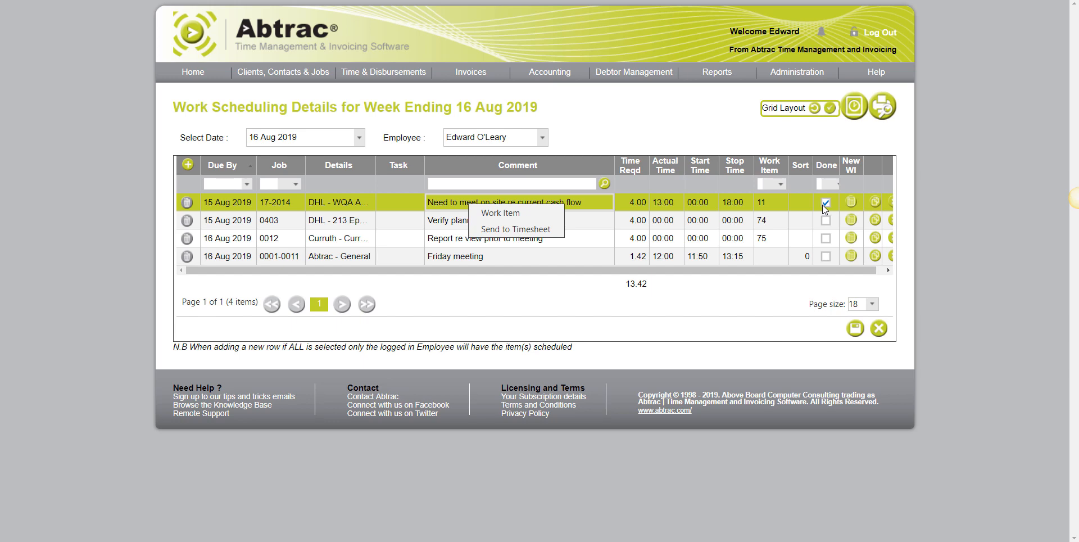
pyautogui.click(225, 1)
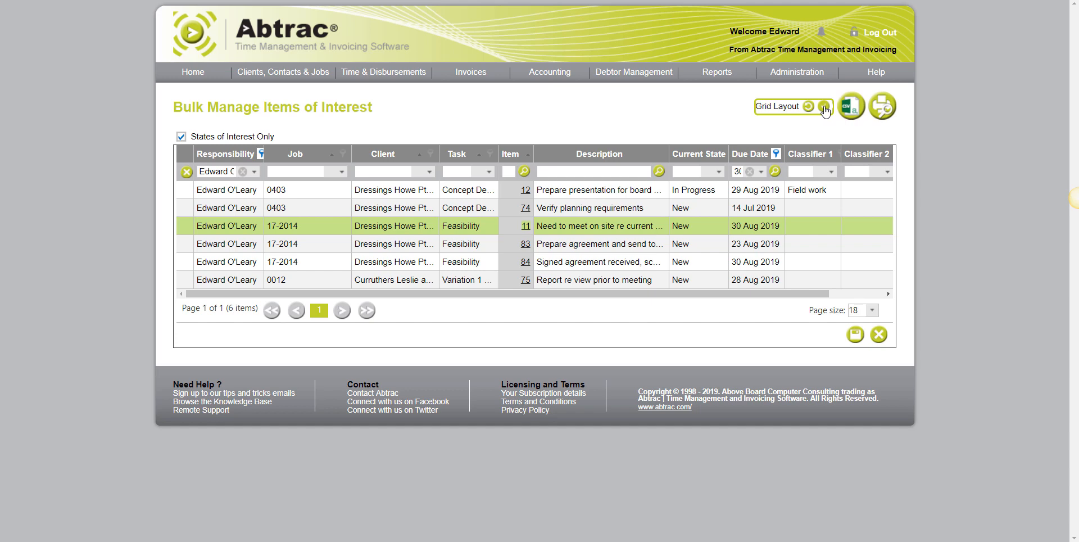
pyautogui.click(884, 110)
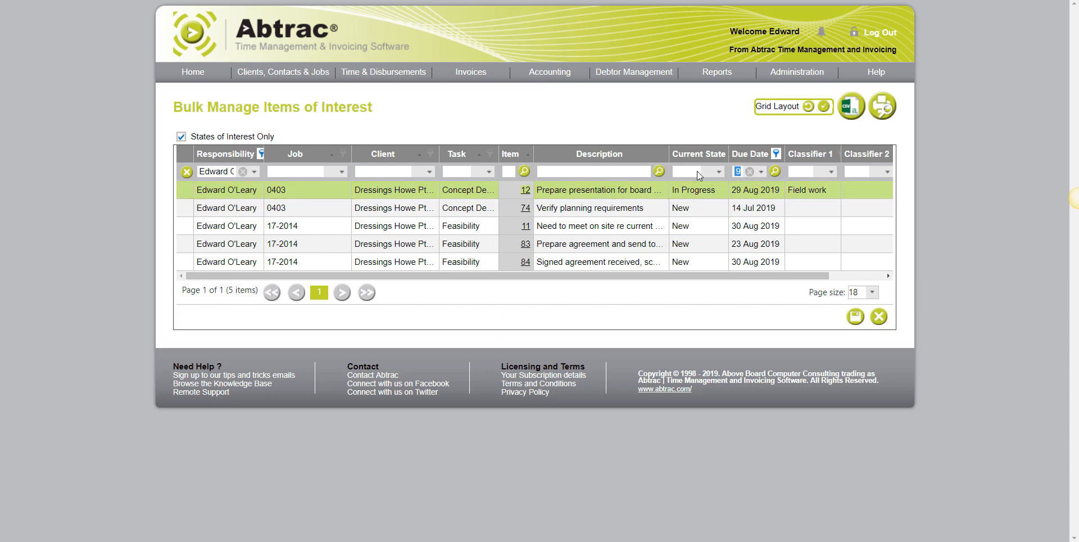
# Filter the descriptions by "geotech" and turn off States of Interest Only to include items in every state
pyautogui.click(583, 170)
pyautogui.write('geotech')
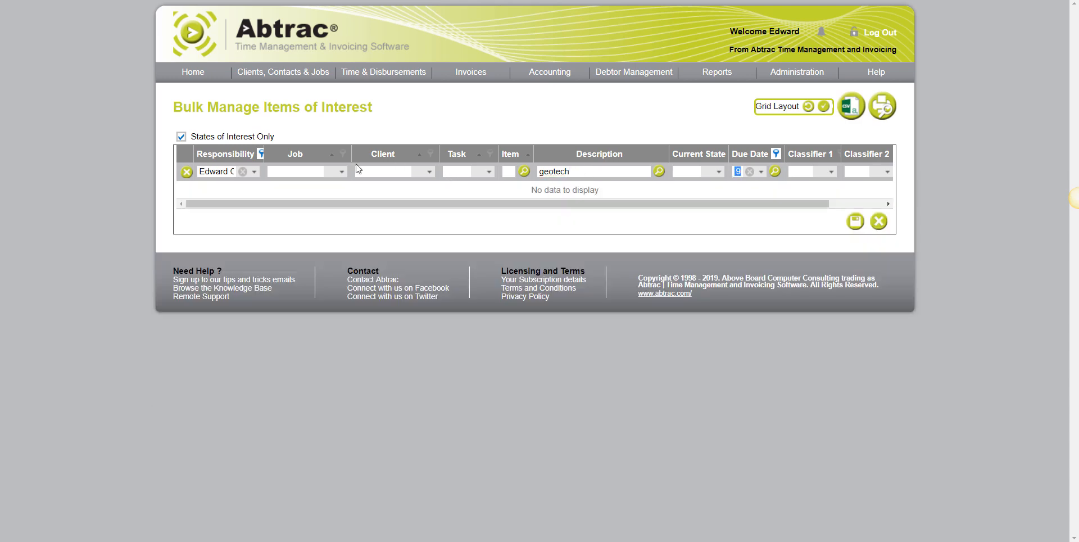
pyautogui.click(177, 137)
pyautogui.click(181, 137)
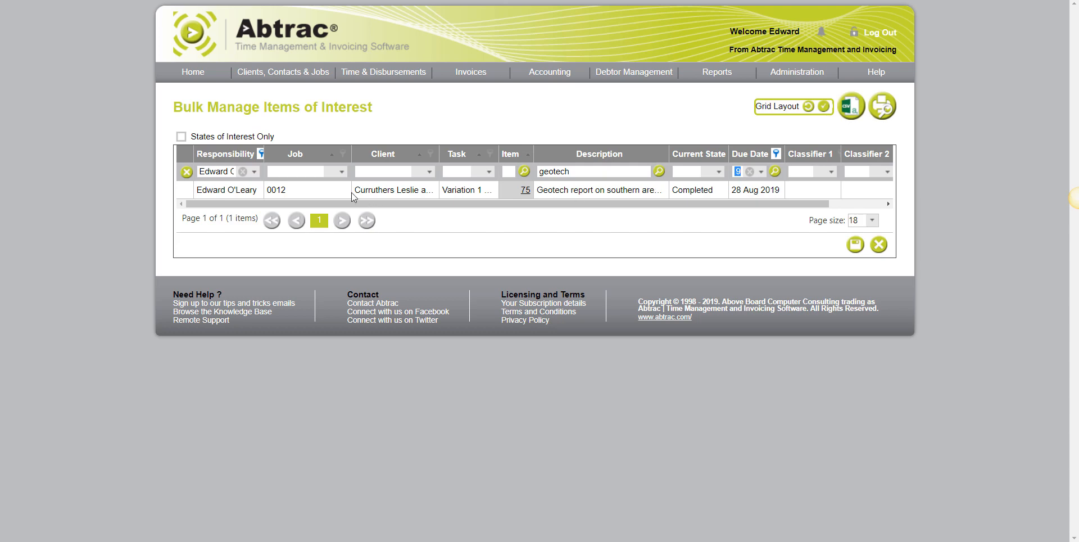
# Open work item 75 and review its description and the available current states with their Of Interest settings
pyautogui.click(528, 194)
pyautogui.moveTo(433, 271); pyautogui.dragTo(253, 273)
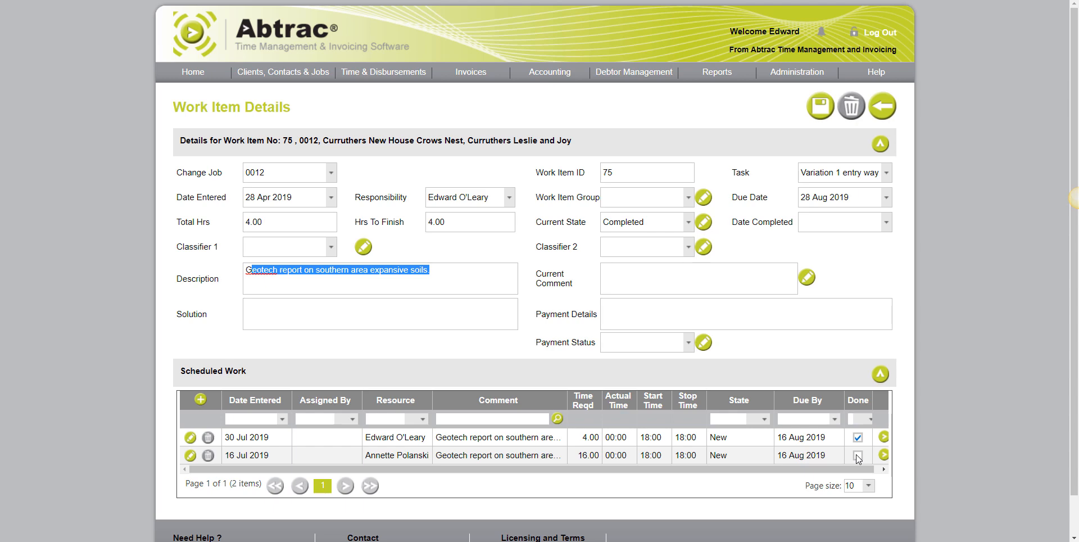
pyautogui.click(450, 269)
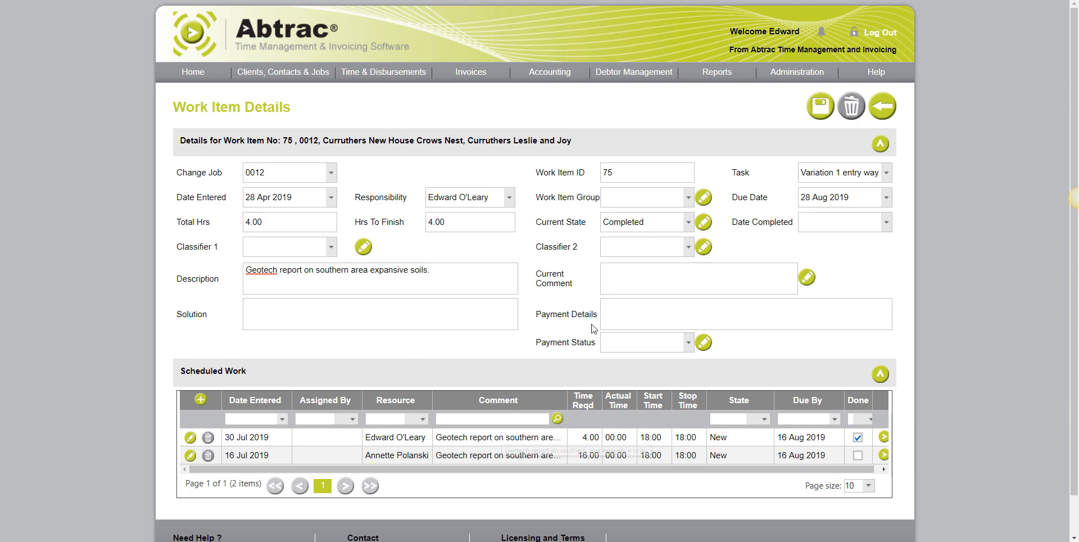
pyautogui.click(646, 221)
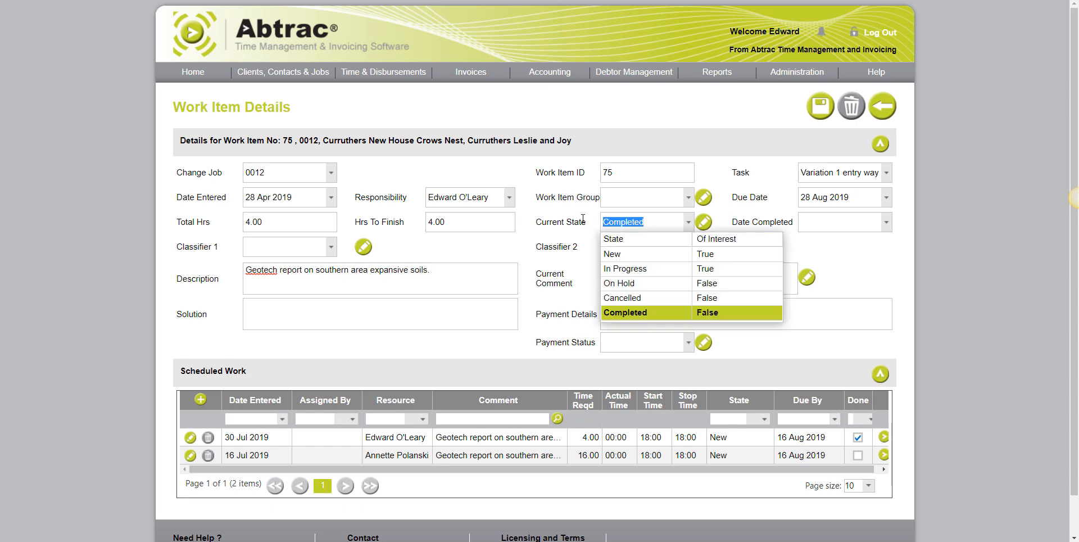
pyautogui.click(192, 38)
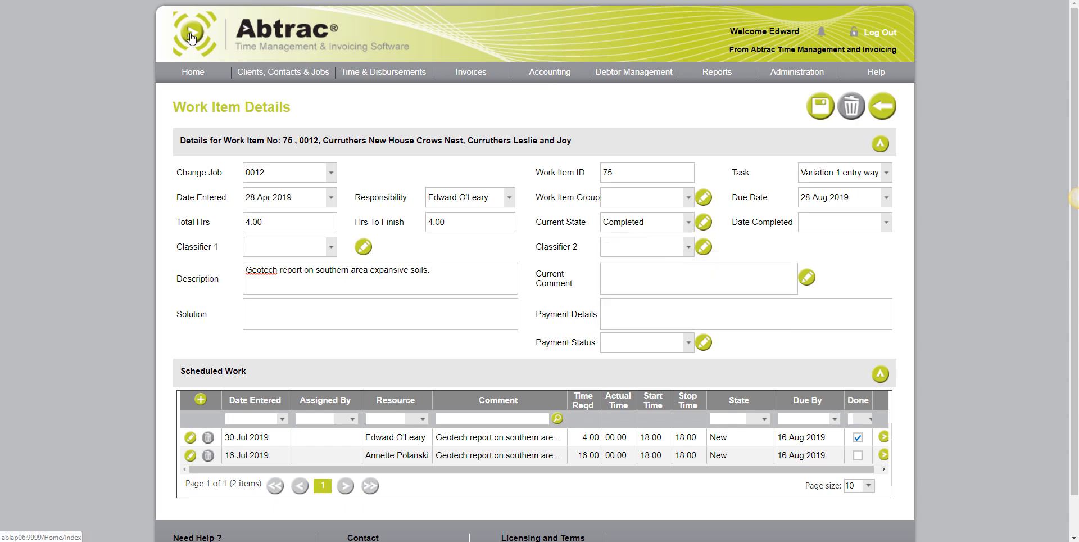